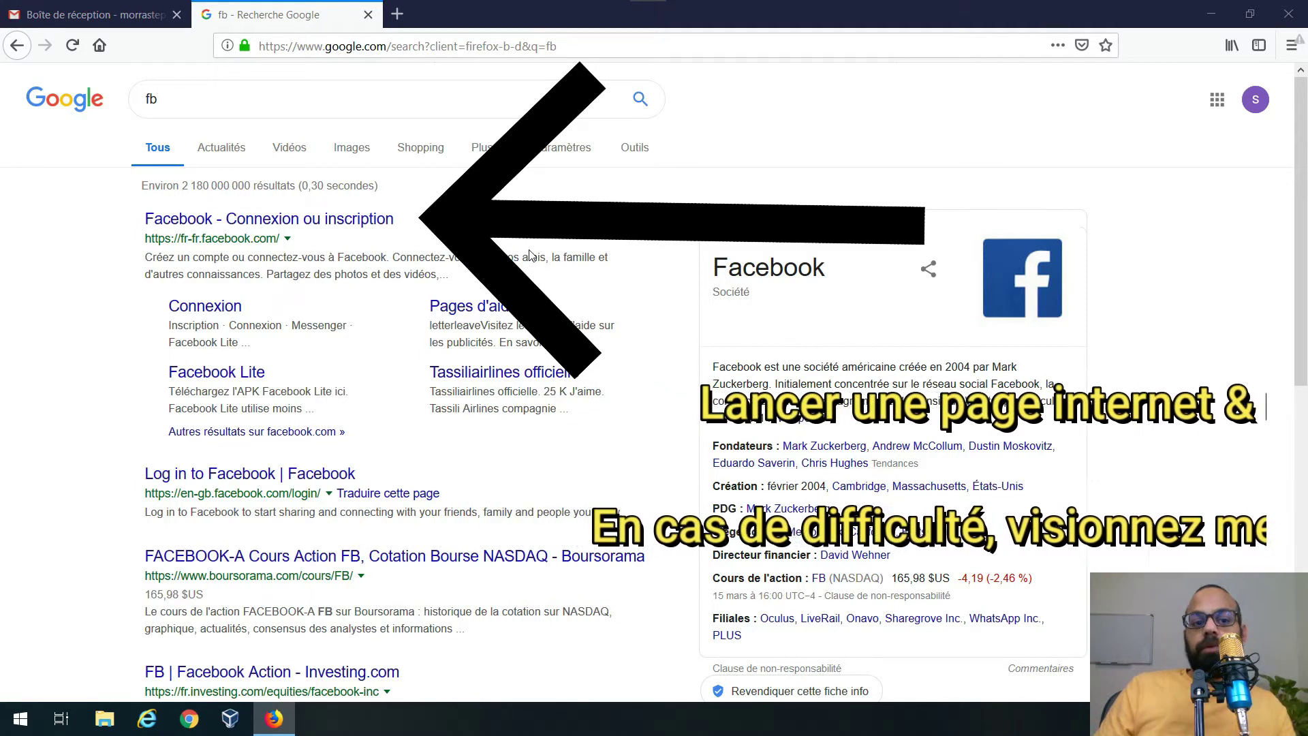
- Open the 'Facebook - Connexion ou inscription' result to reach the sign-up page
click(388, 227)
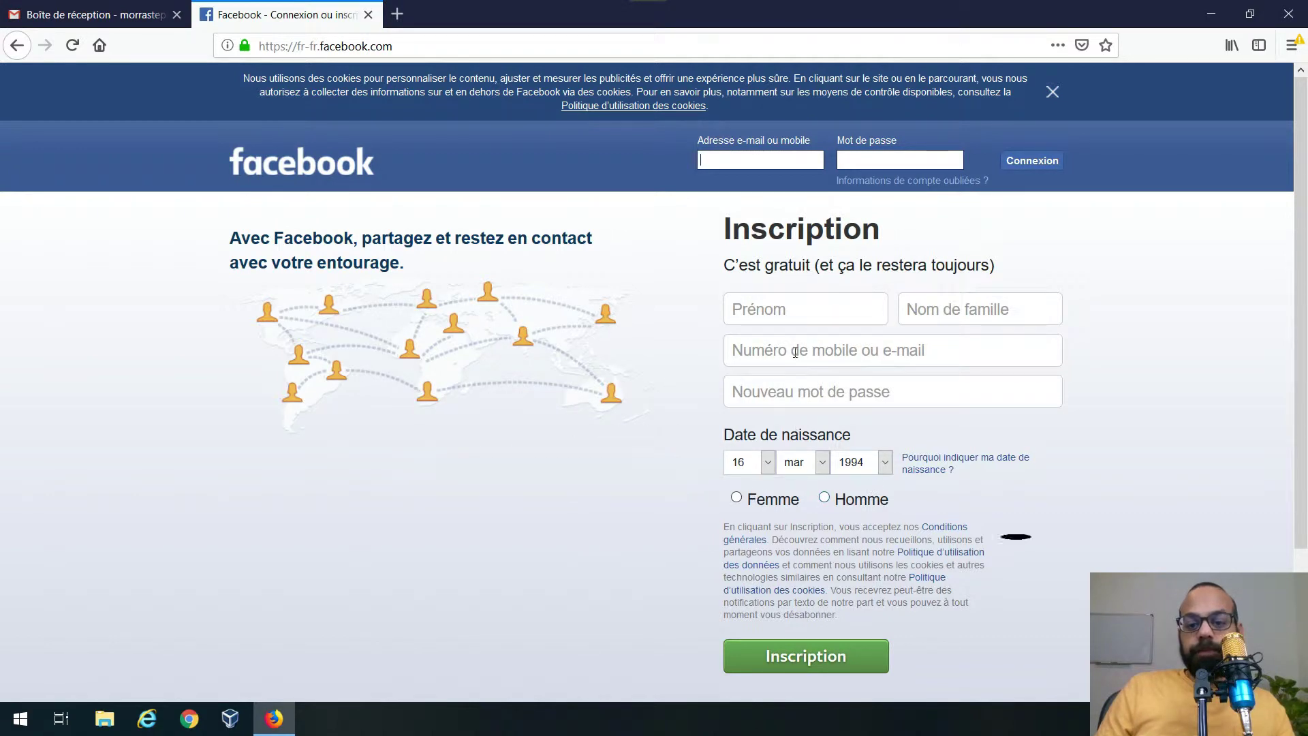
- Enter the first name, last name, e-mail address and its confirmation in the sign-up form
click(784, 319)
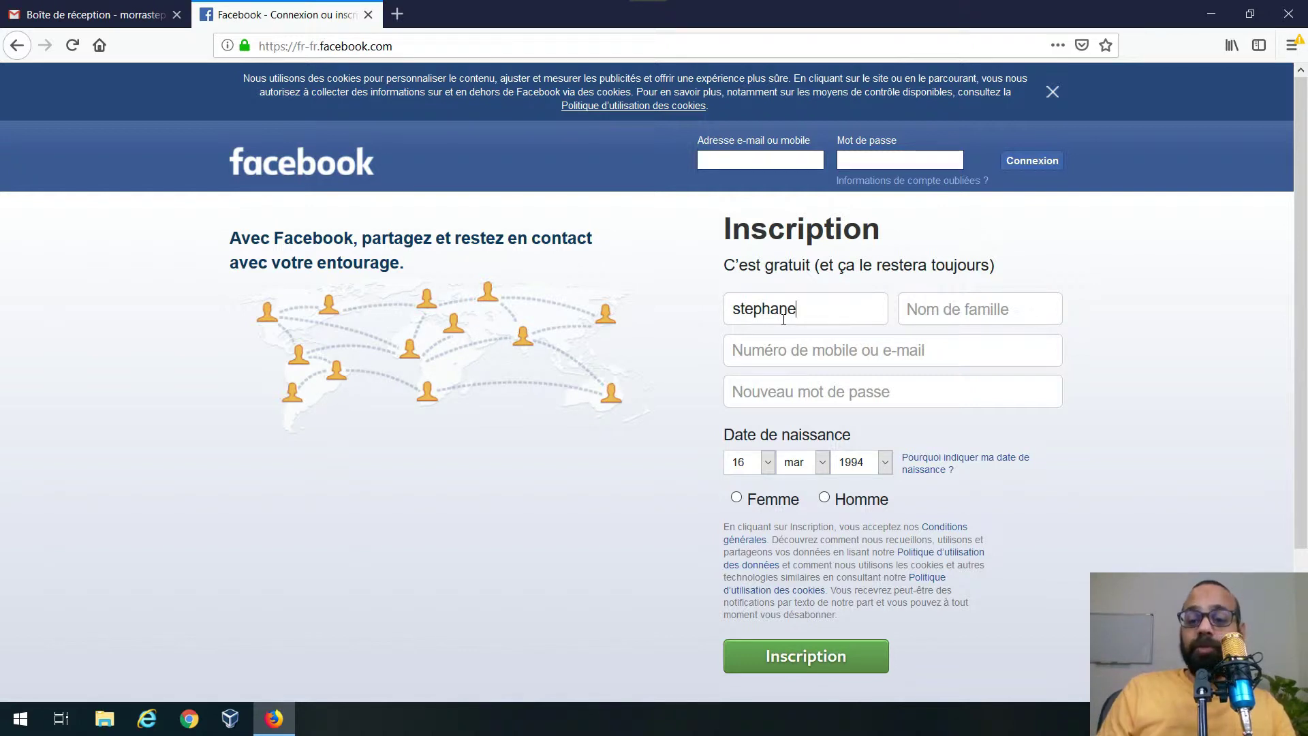
key(Tab)
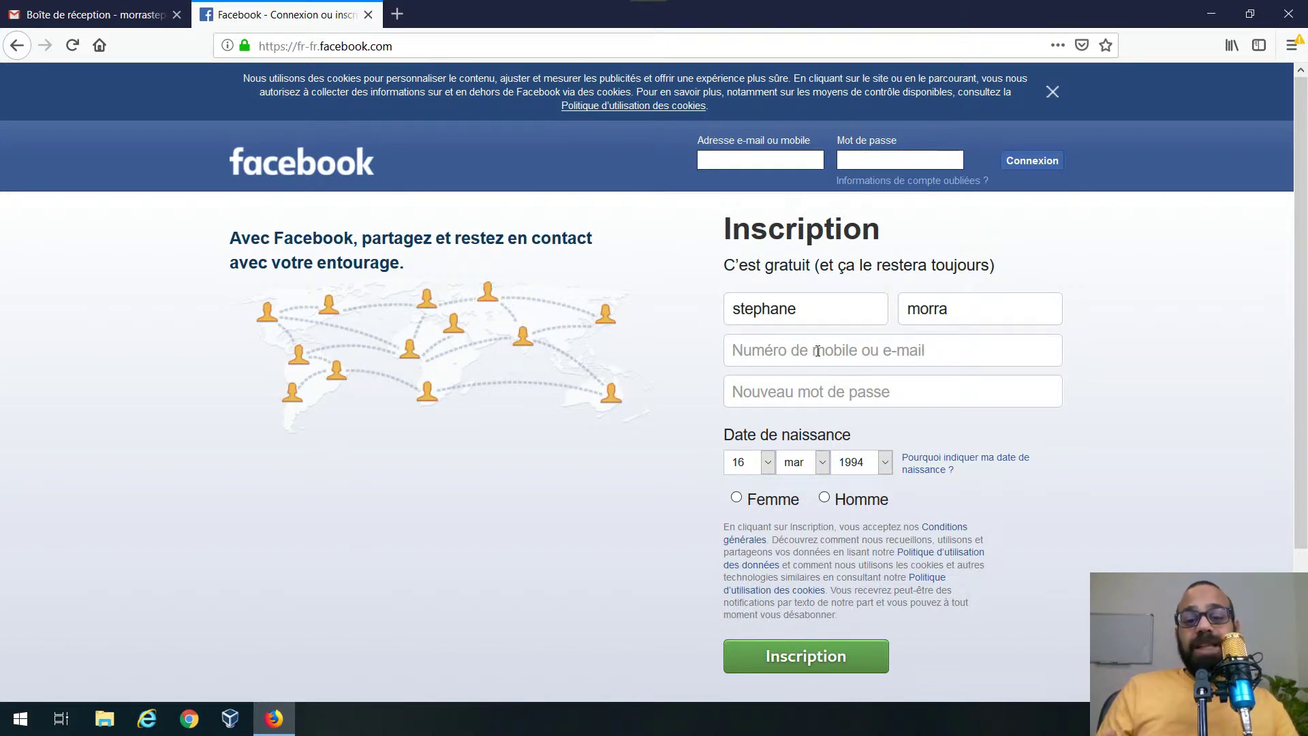
click(818, 350)
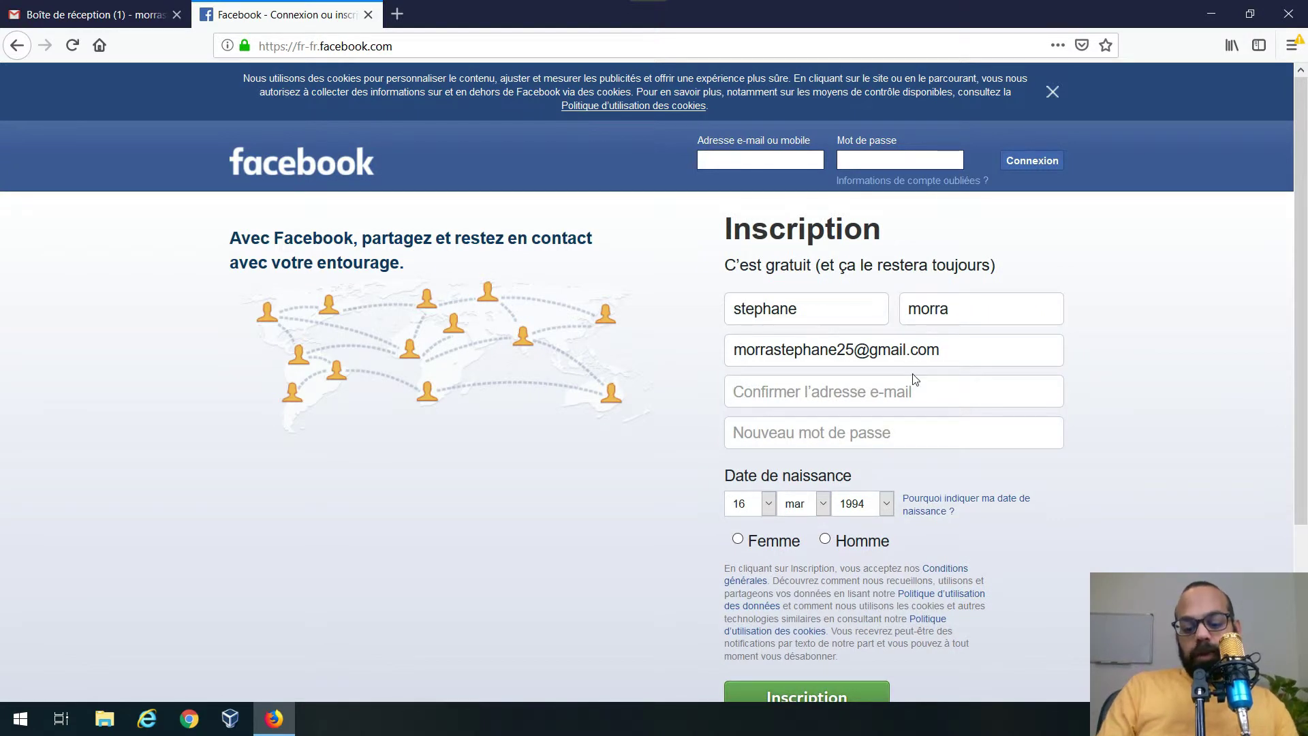
click(915, 380)
text(m)
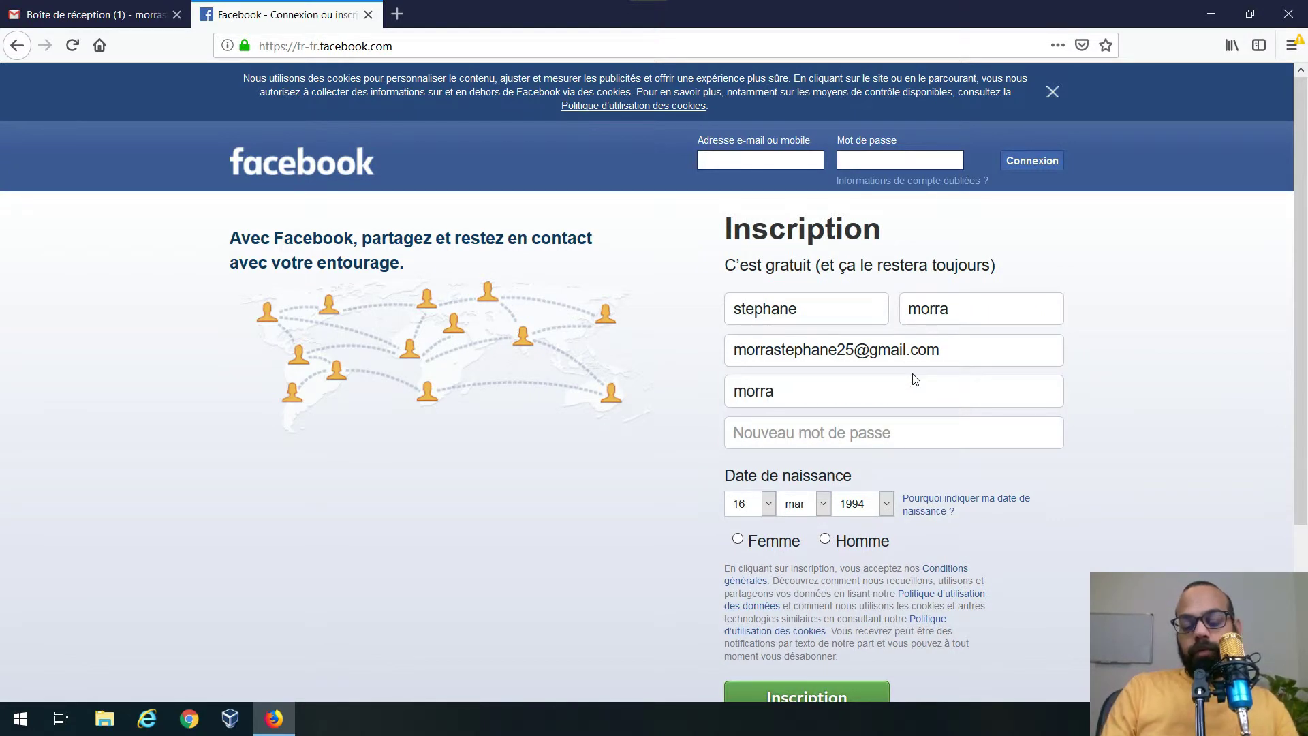
text(orra)
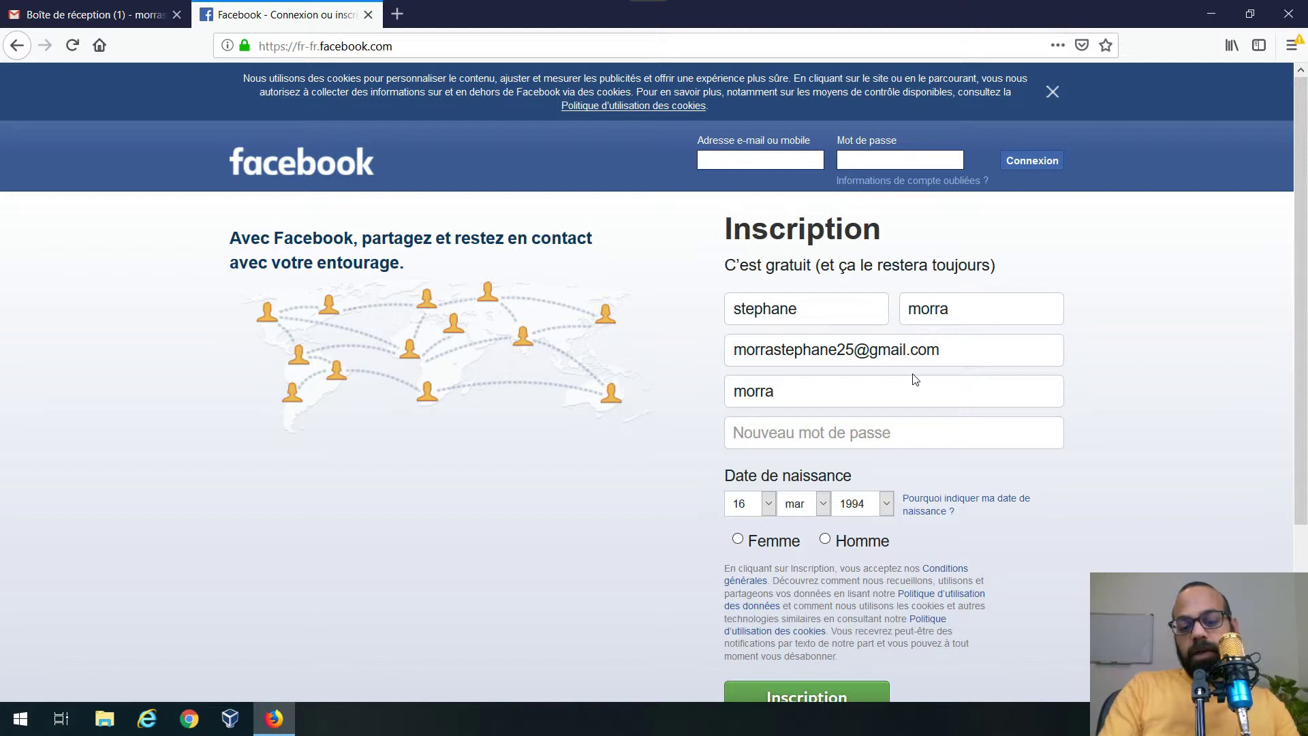
key(ctrl+a)
key(ctrl+v)
click(852, 444)
text(a)
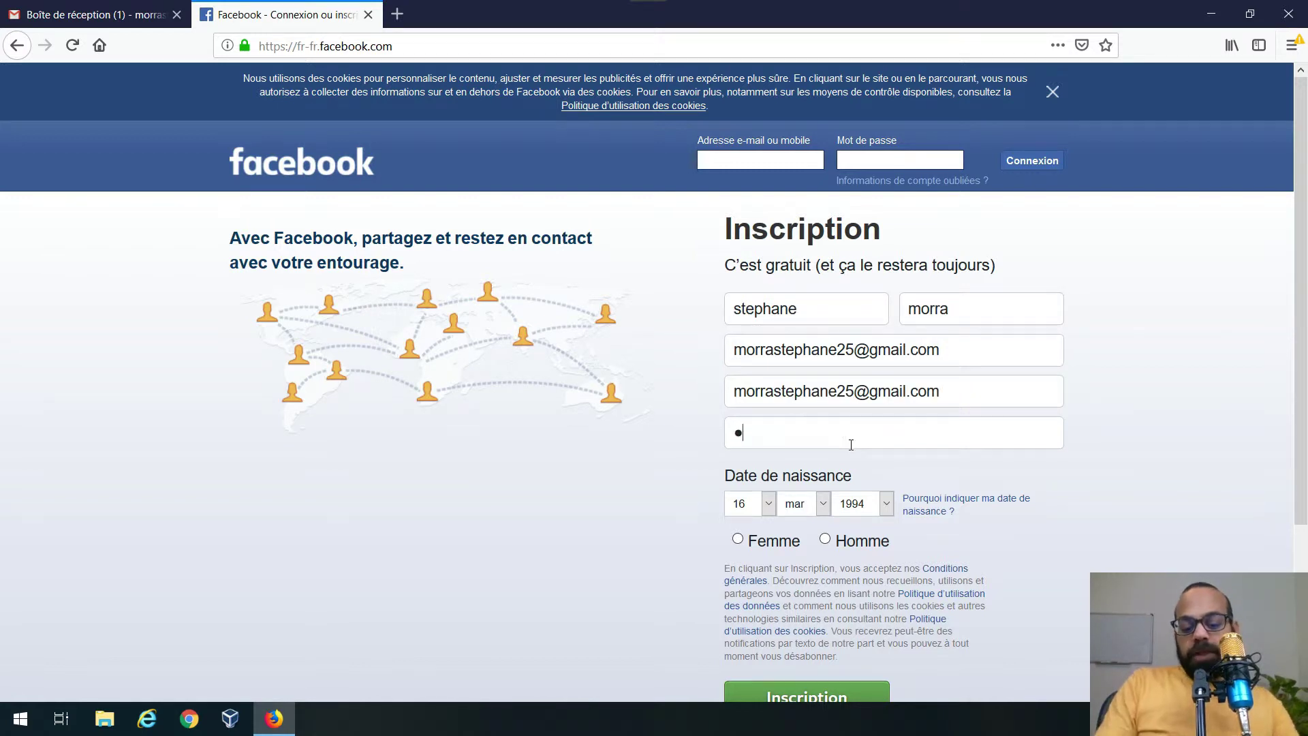
text(●●●●●●)
text(●●●●●)
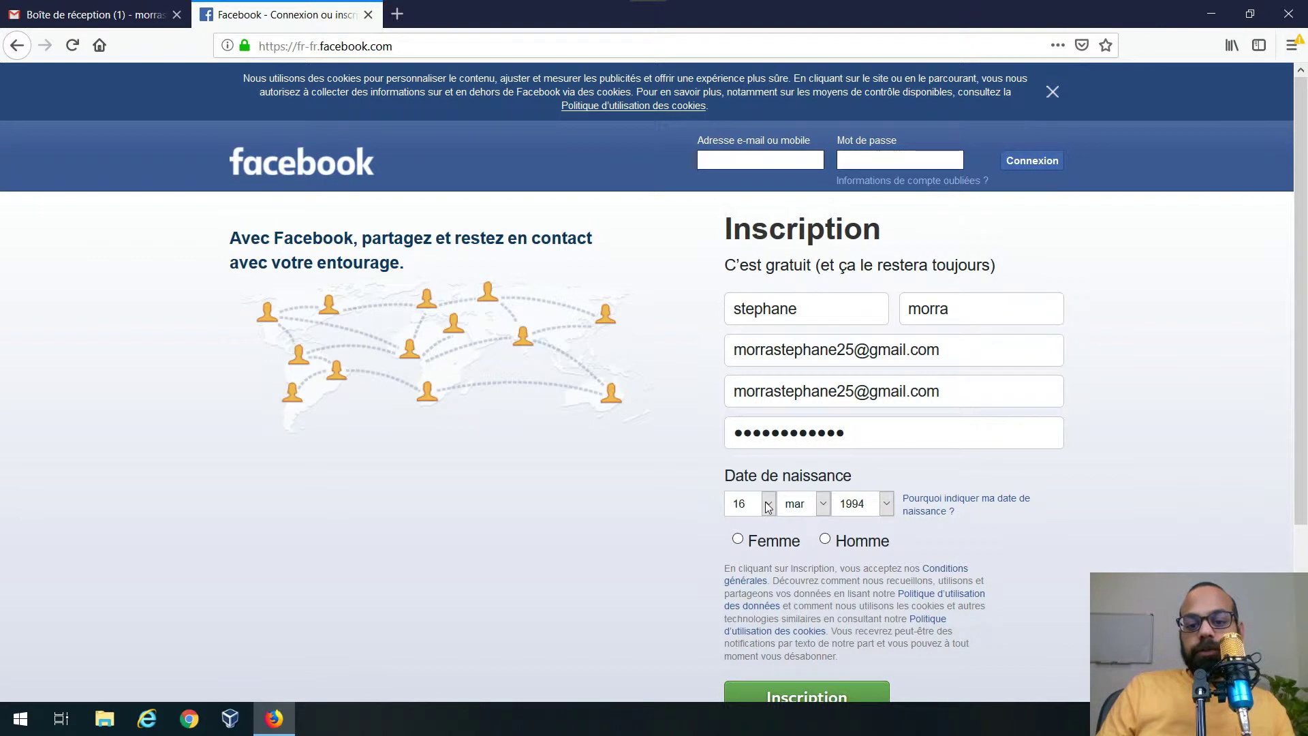
click(768, 507)
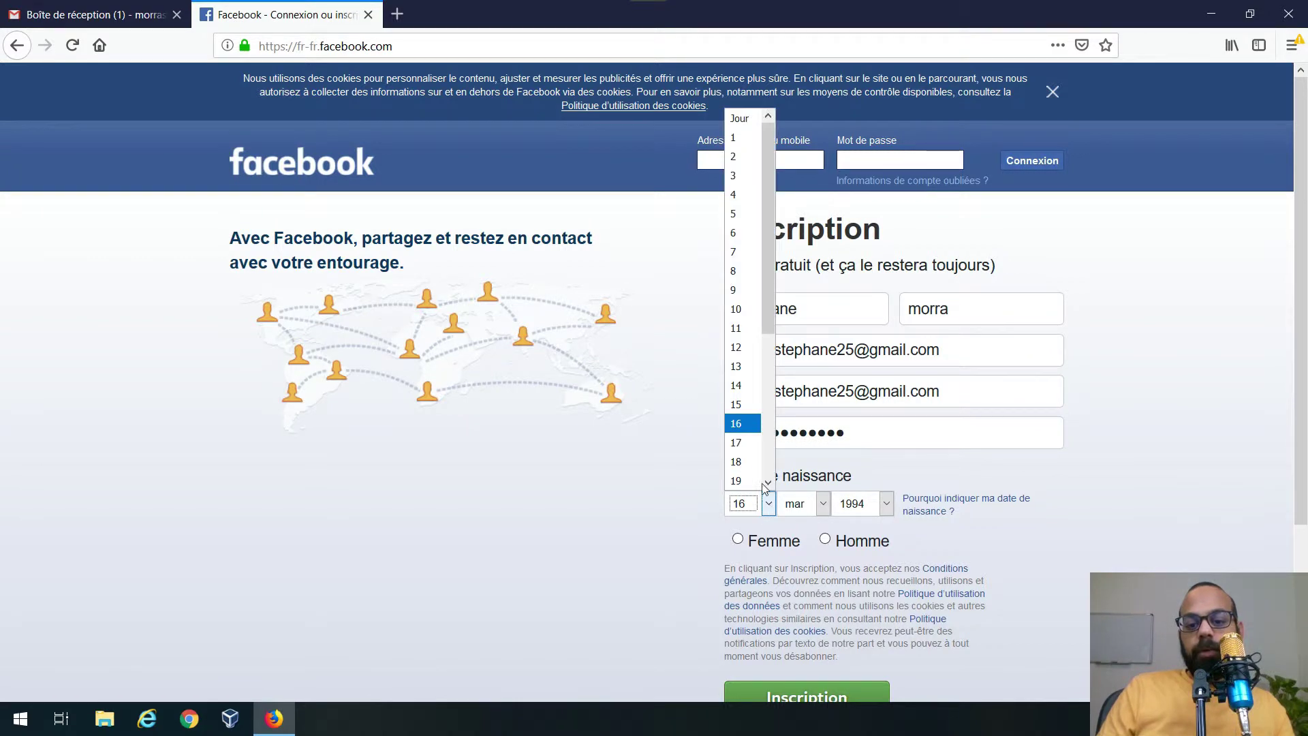
click(739, 462)
click(825, 503)
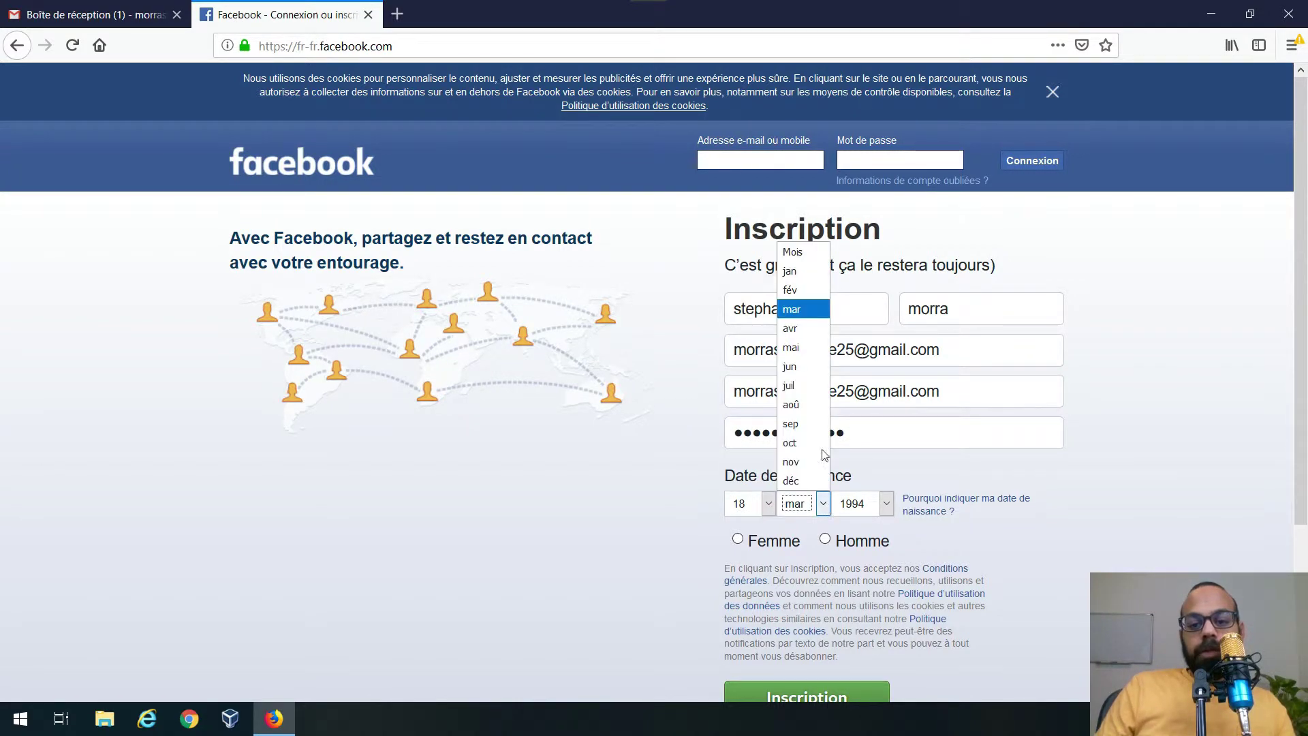
click(803, 309)
click(825, 539)
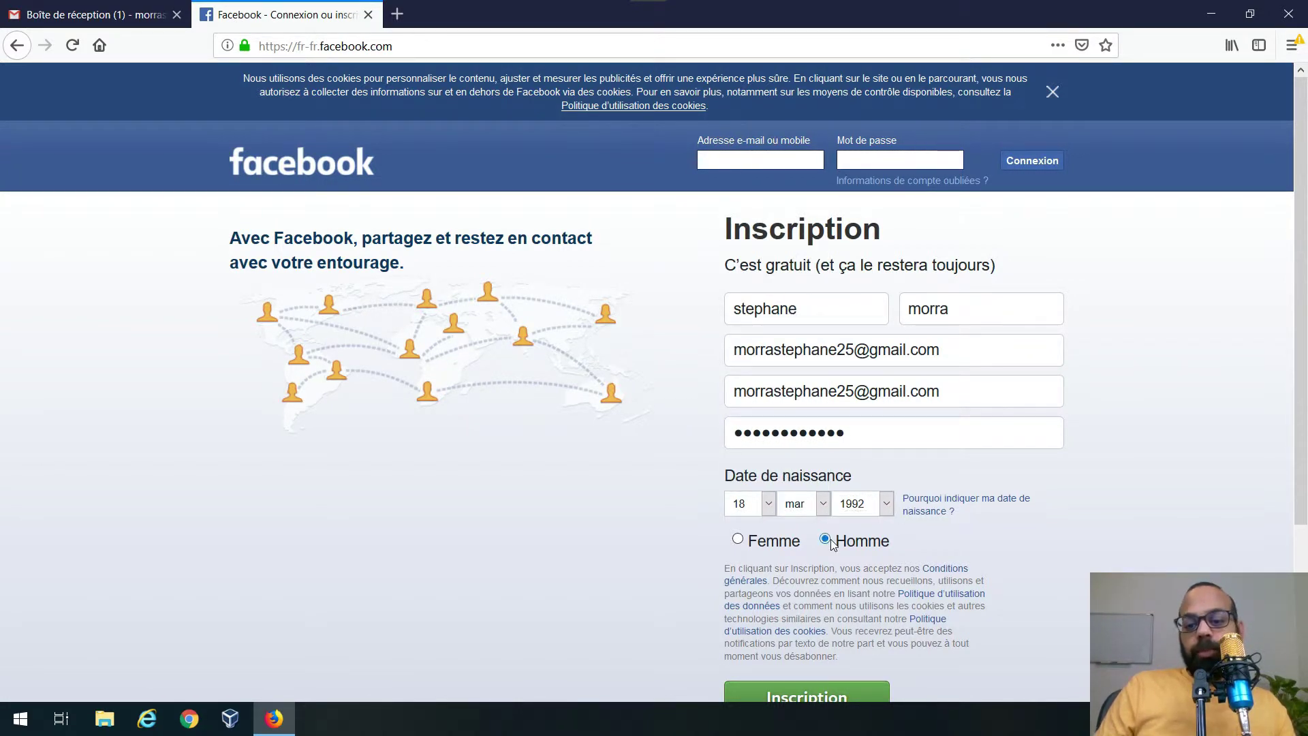
scroll(580, 561, down, 3)
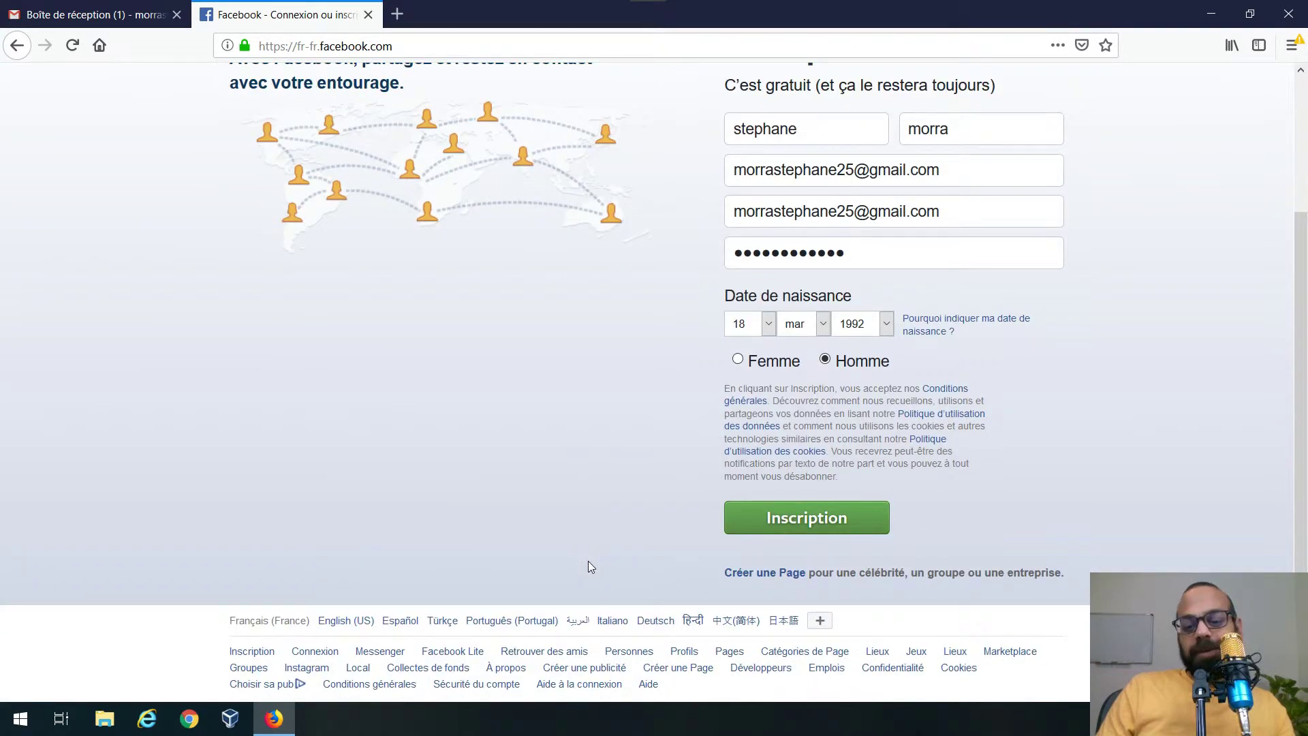
scroll(605, 567, down, 1)
scroll(646, 360, up, 4)
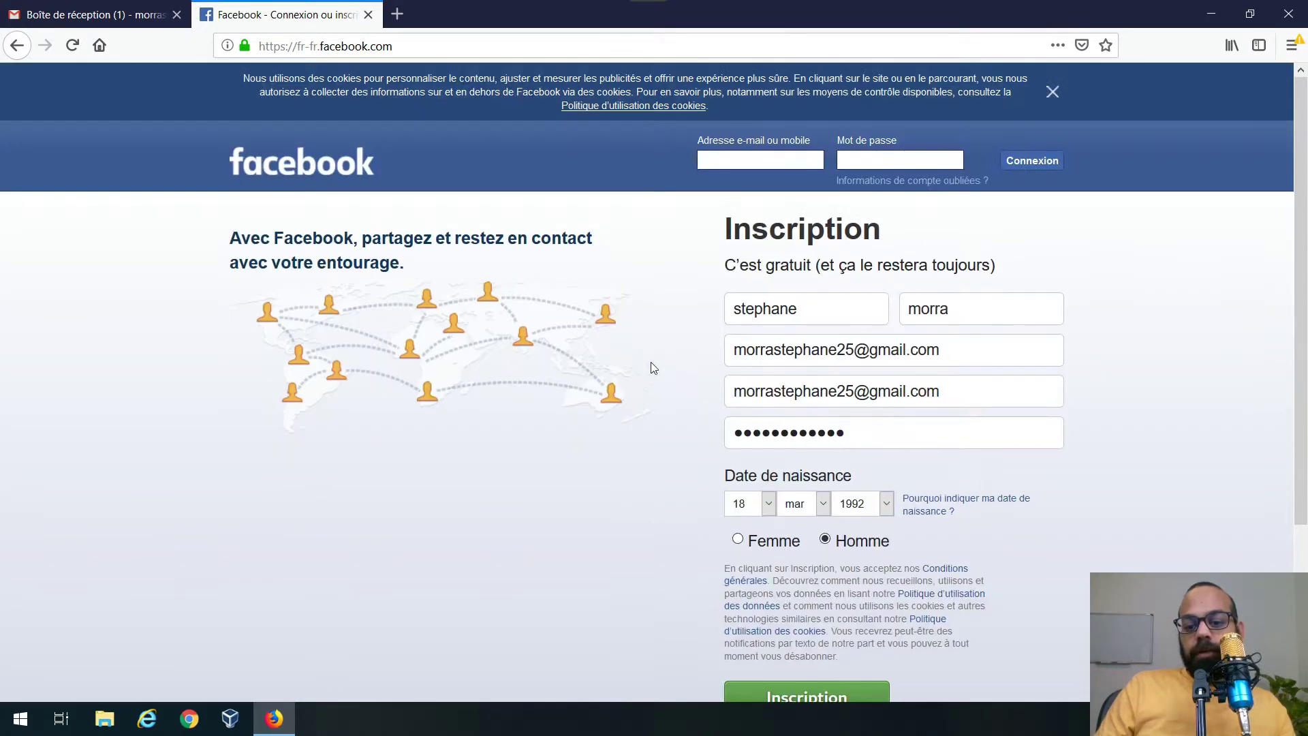
scroll(767, 469, down, 2)
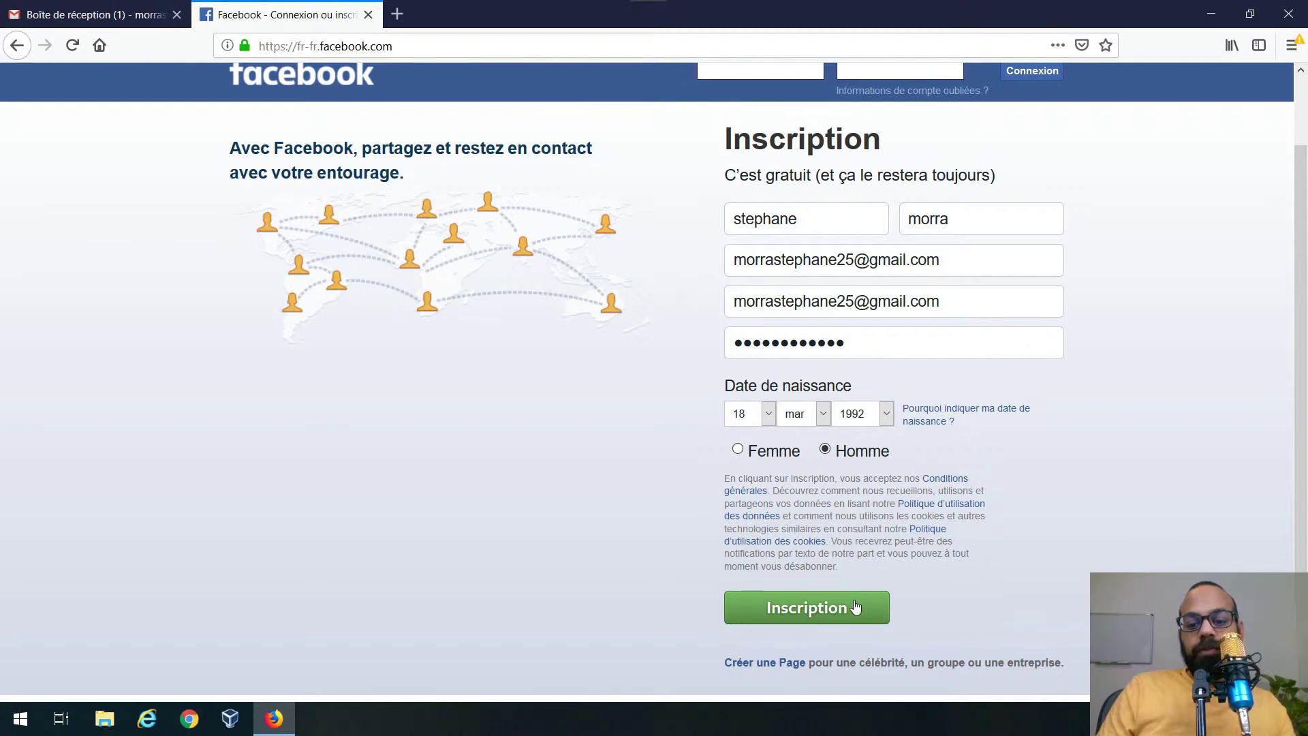
click(818, 606)
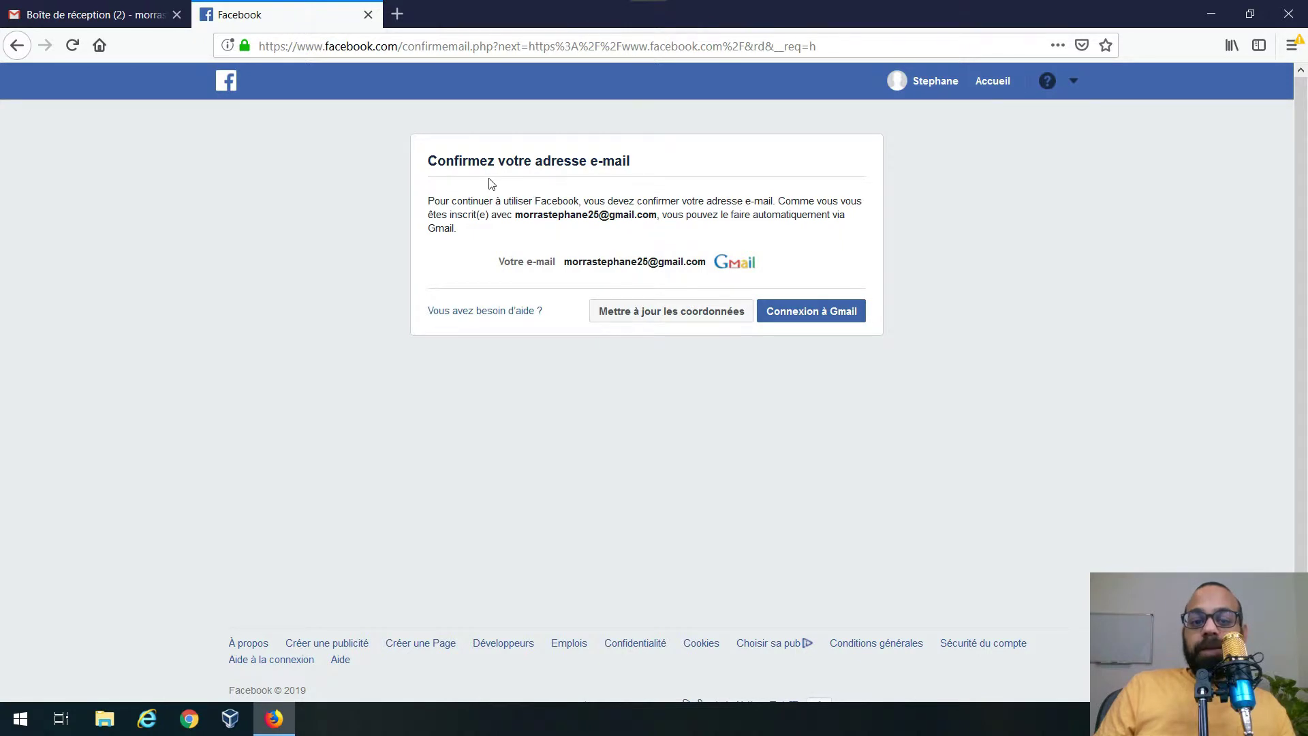
- In Gmail, open Facebook's confirmation message and confirm the account with 'Confirmer votre compte'
click(144, 19)
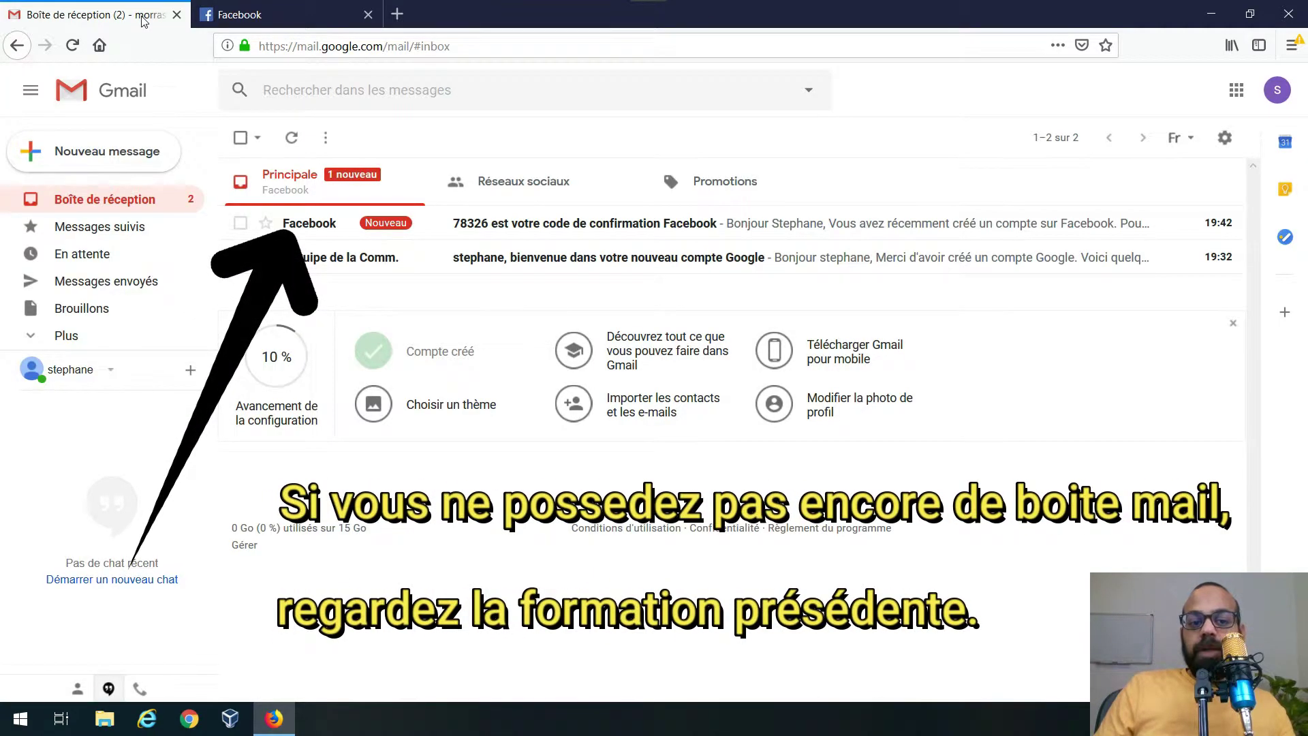
click(333, 223)
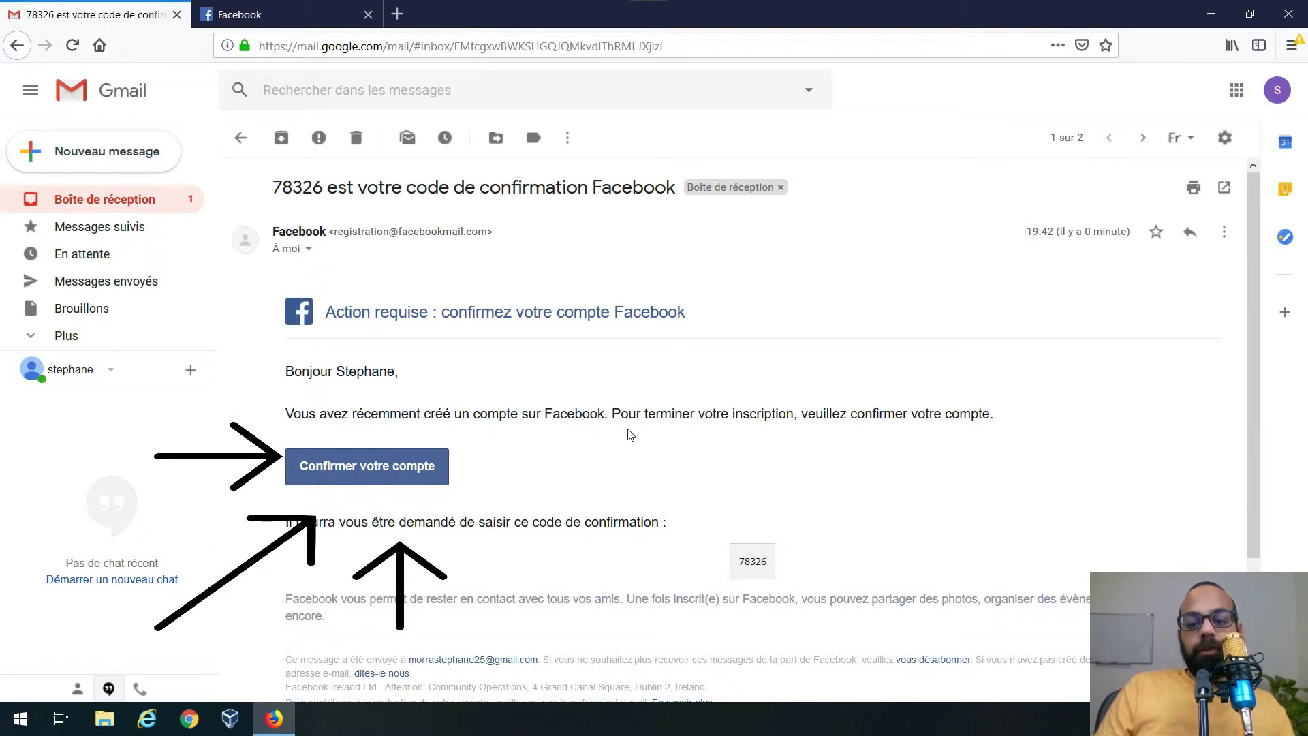
click(394, 460)
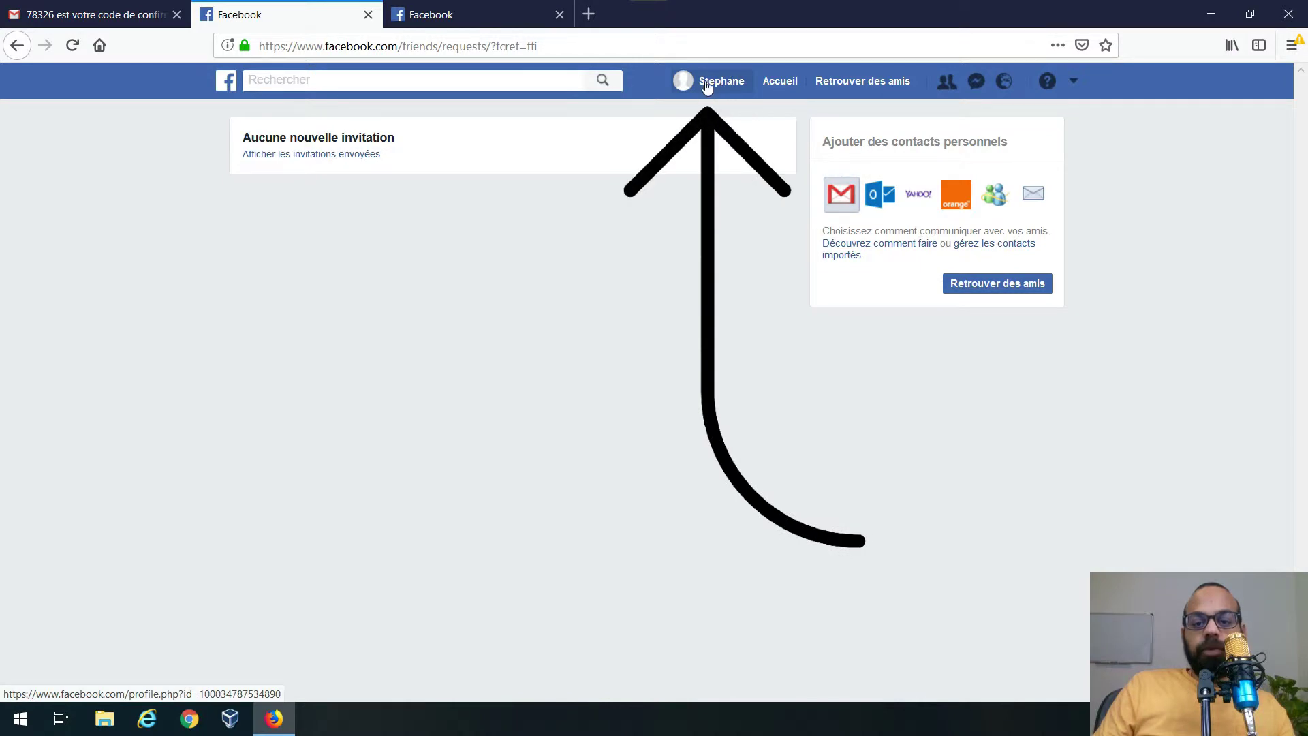
- Go to the account's own profile and close the 'Photo de votre profil' tip
click(735, 87)
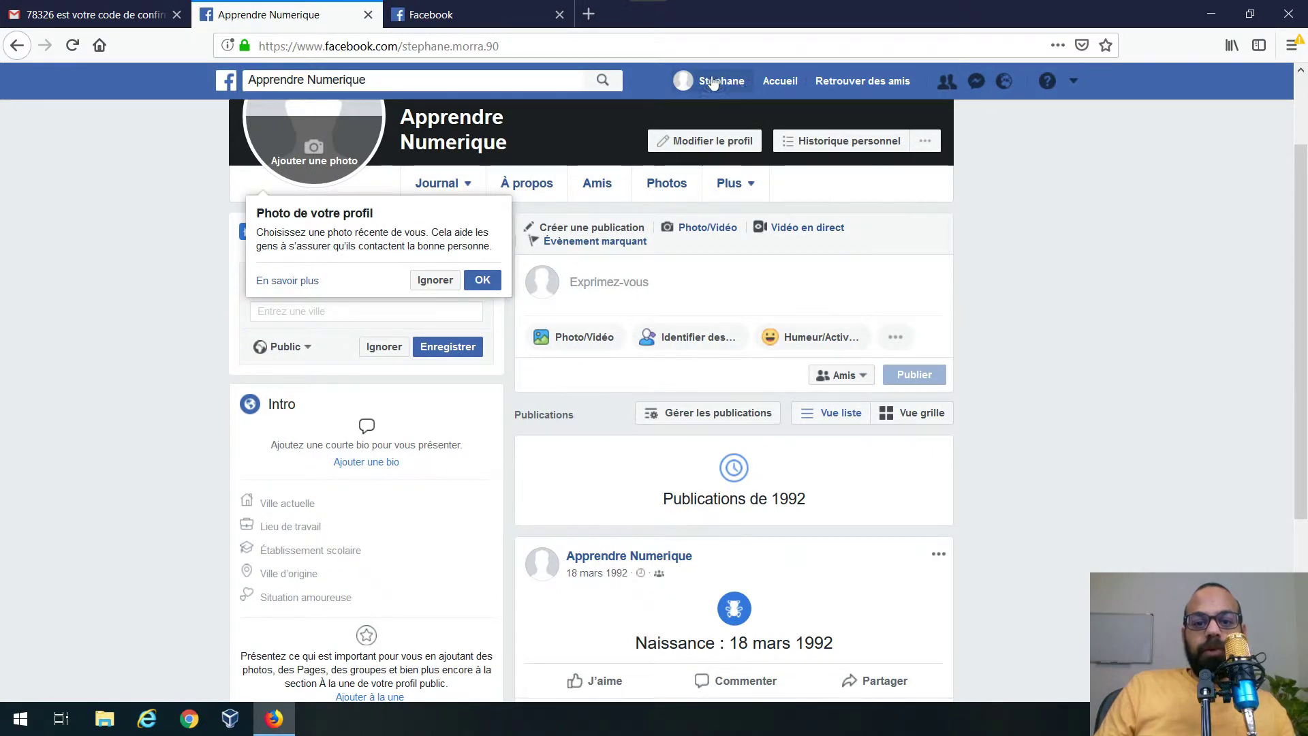
scroll(564, 211, up, 2)
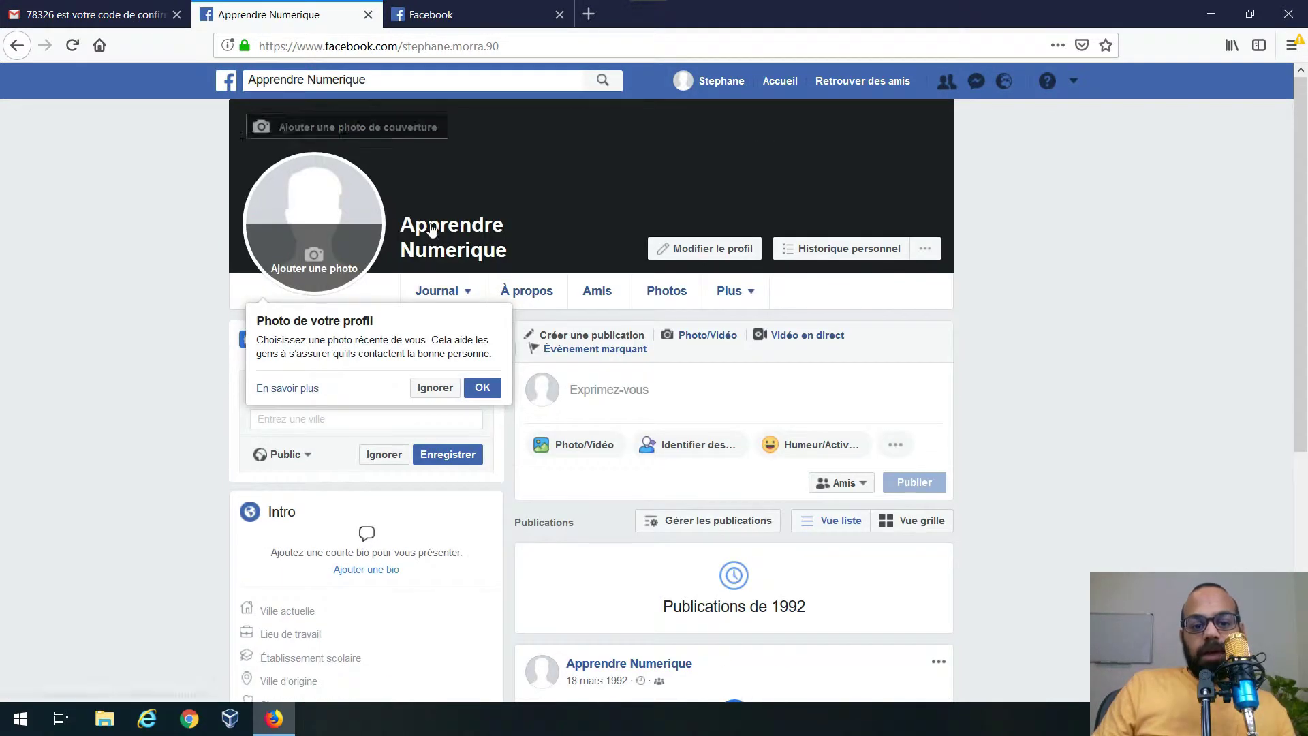
click(482, 389)
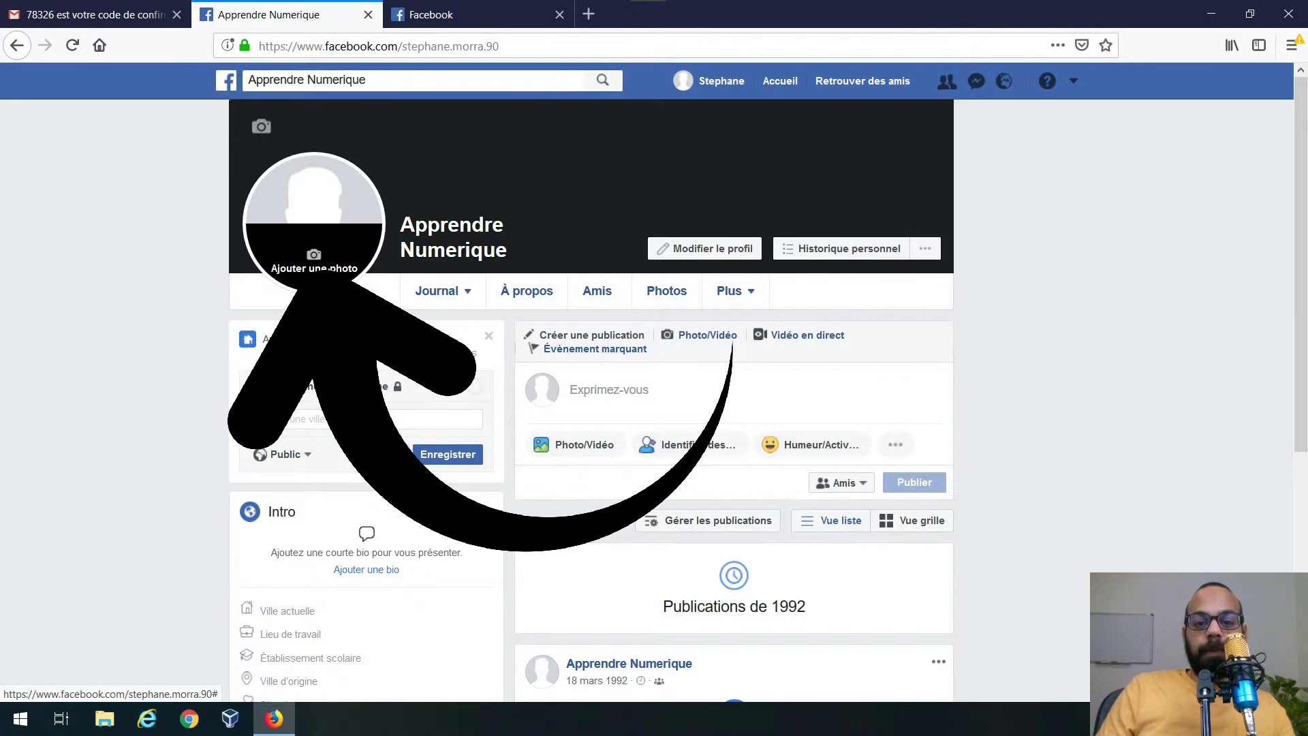
- Upload Numérisation_20190114.png from Images > Numérisations as the profile picture, zoomed on the figure
click(320, 268)
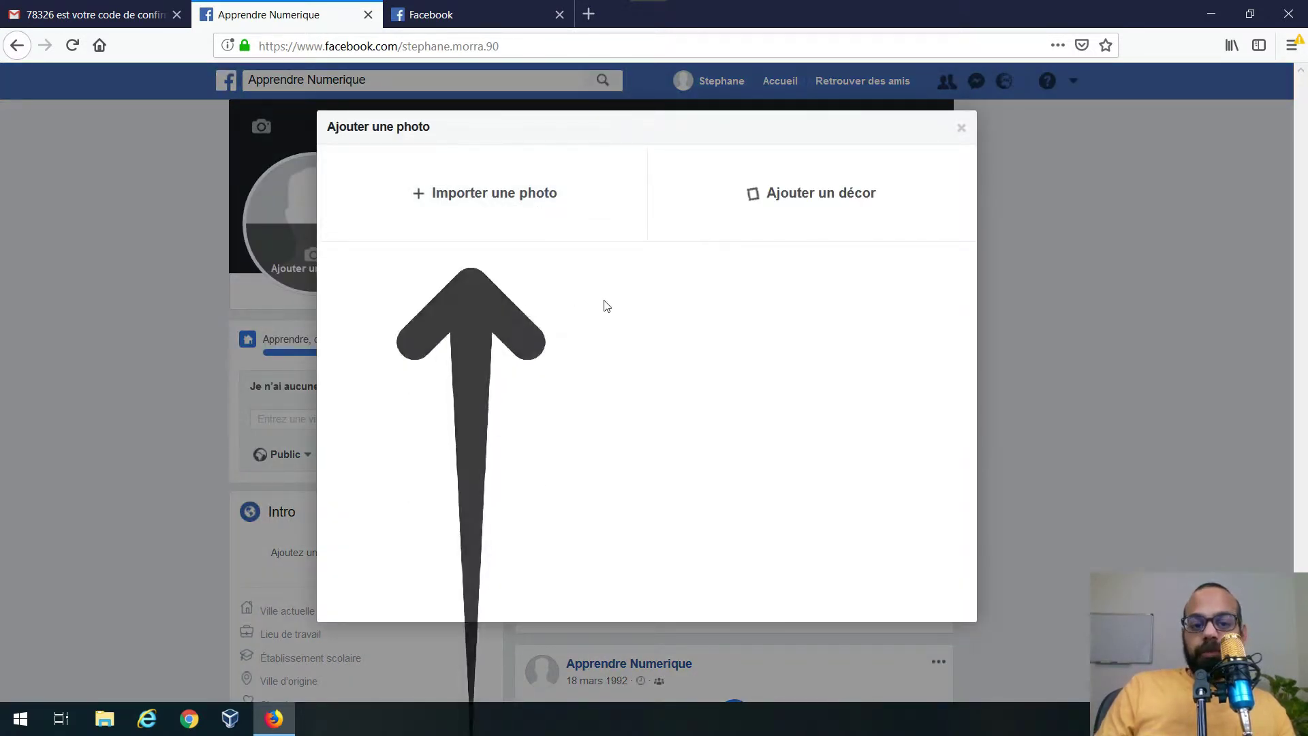
click(442, 199)
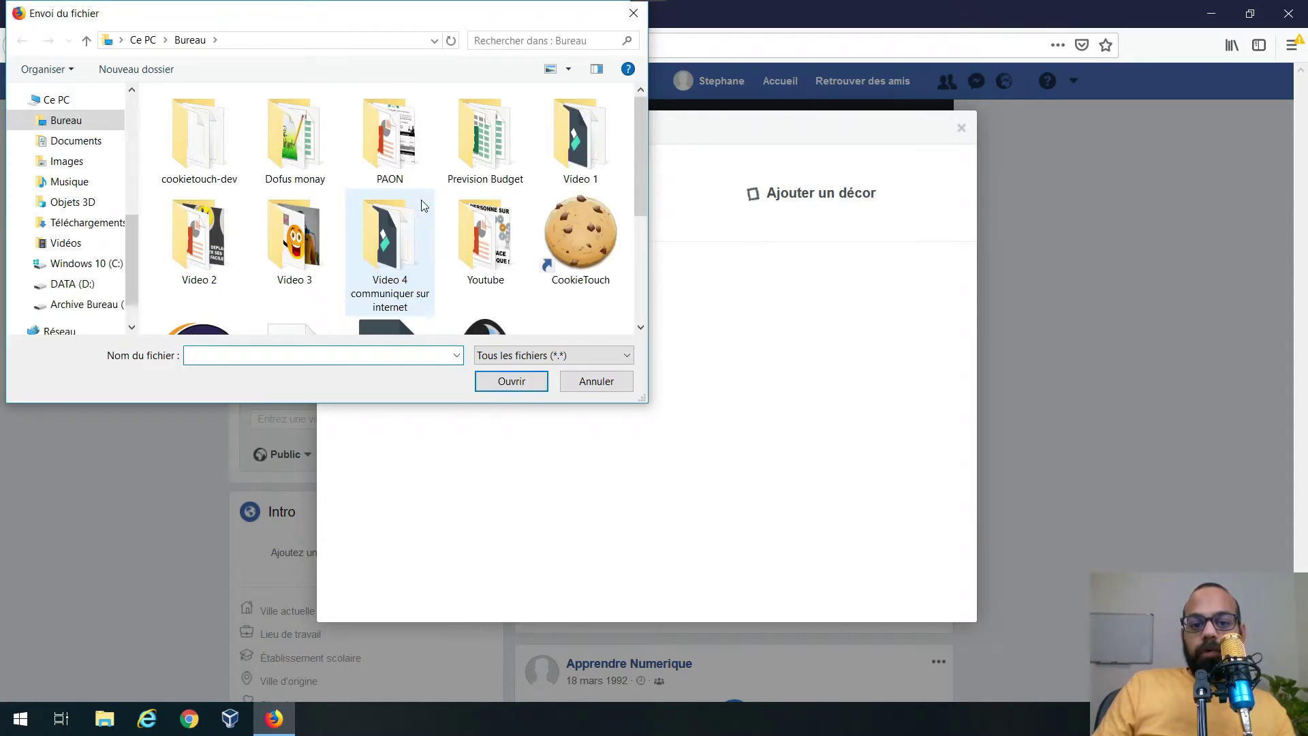
drag(645, 401, 929, 617)
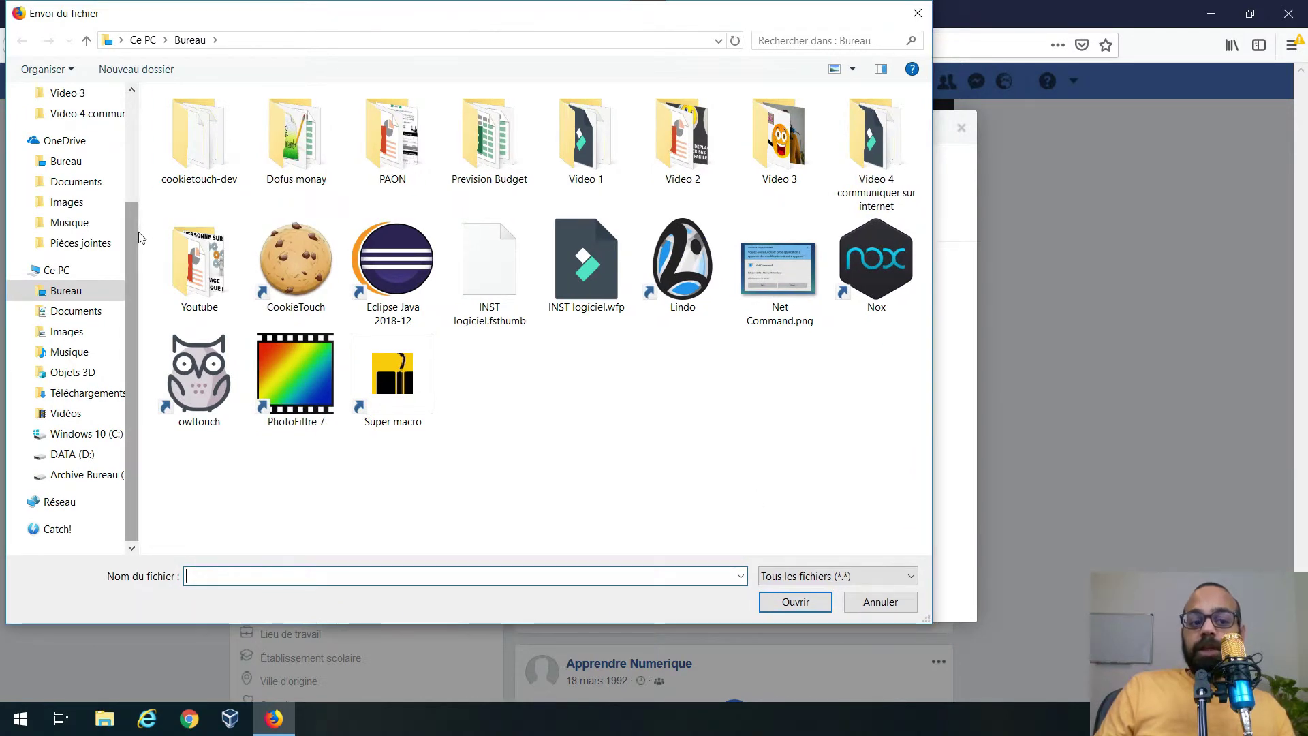
drag(137, 238, 241, 246)
scroll(75, 139, up, 3)
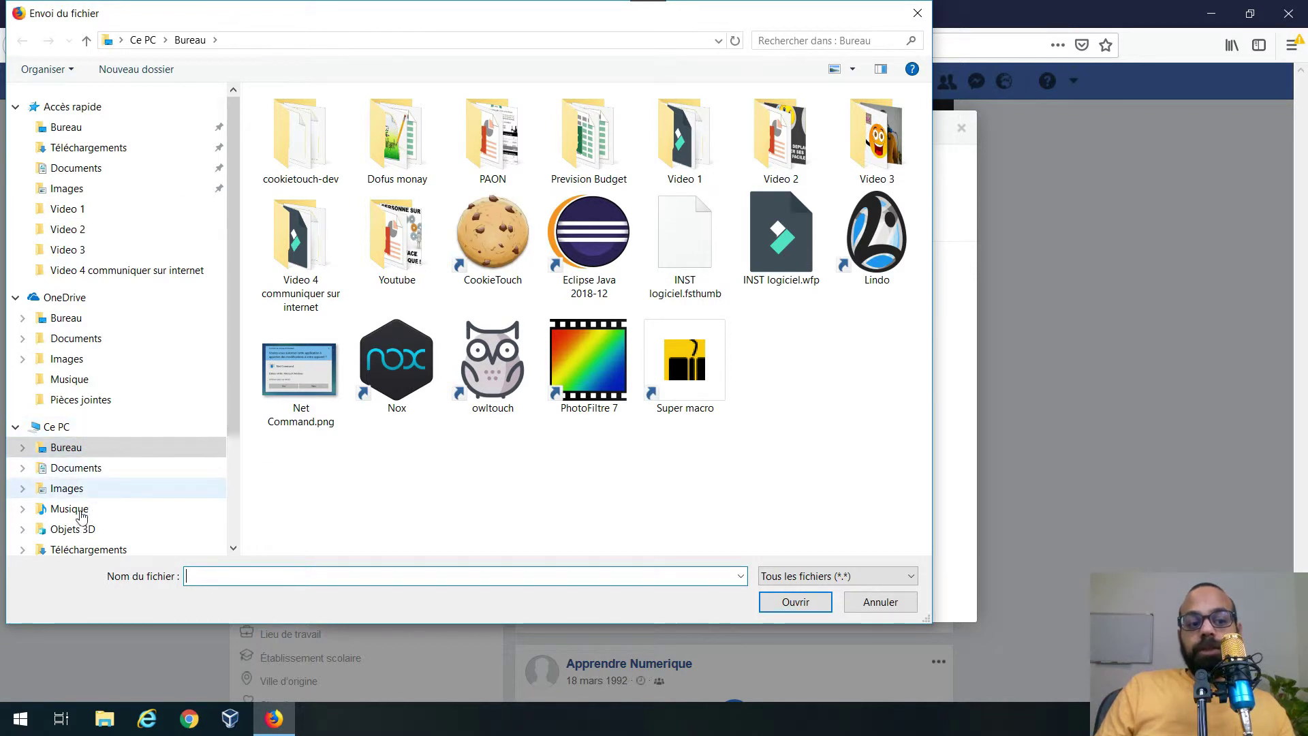
click(72, 193)
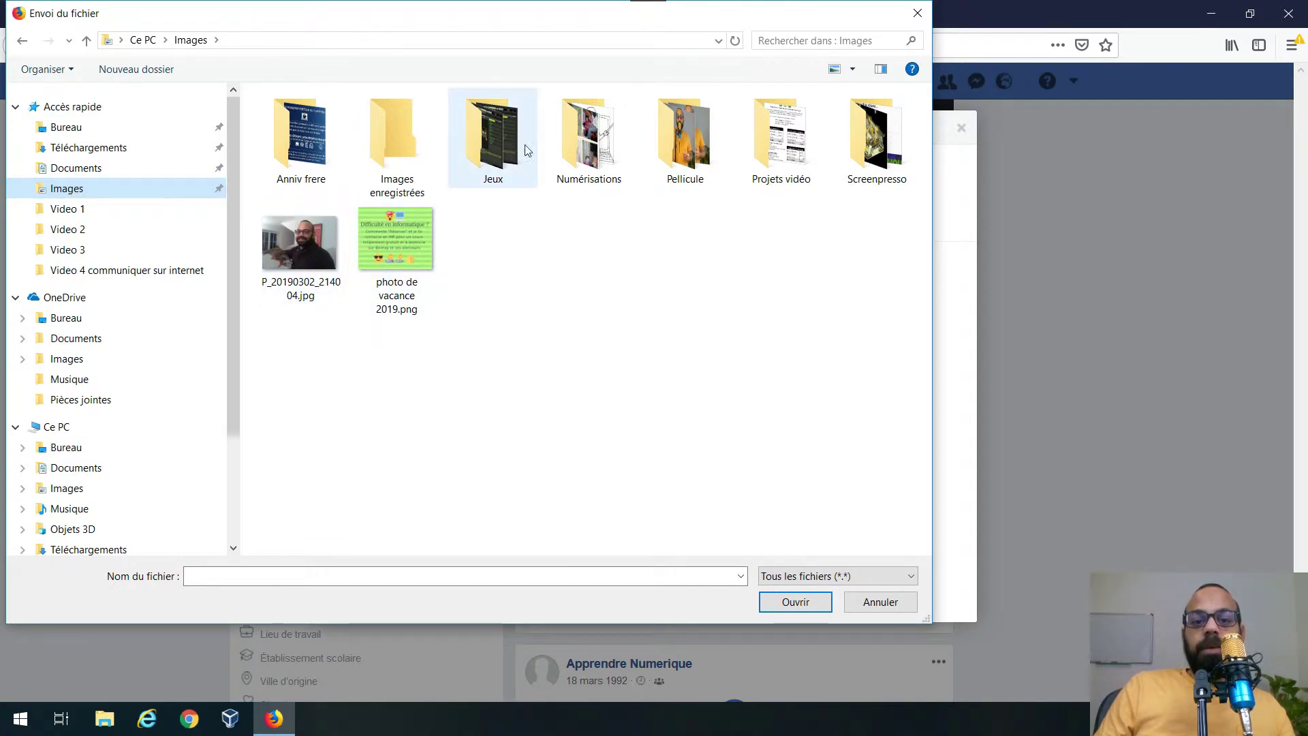
double_click(602, 158)
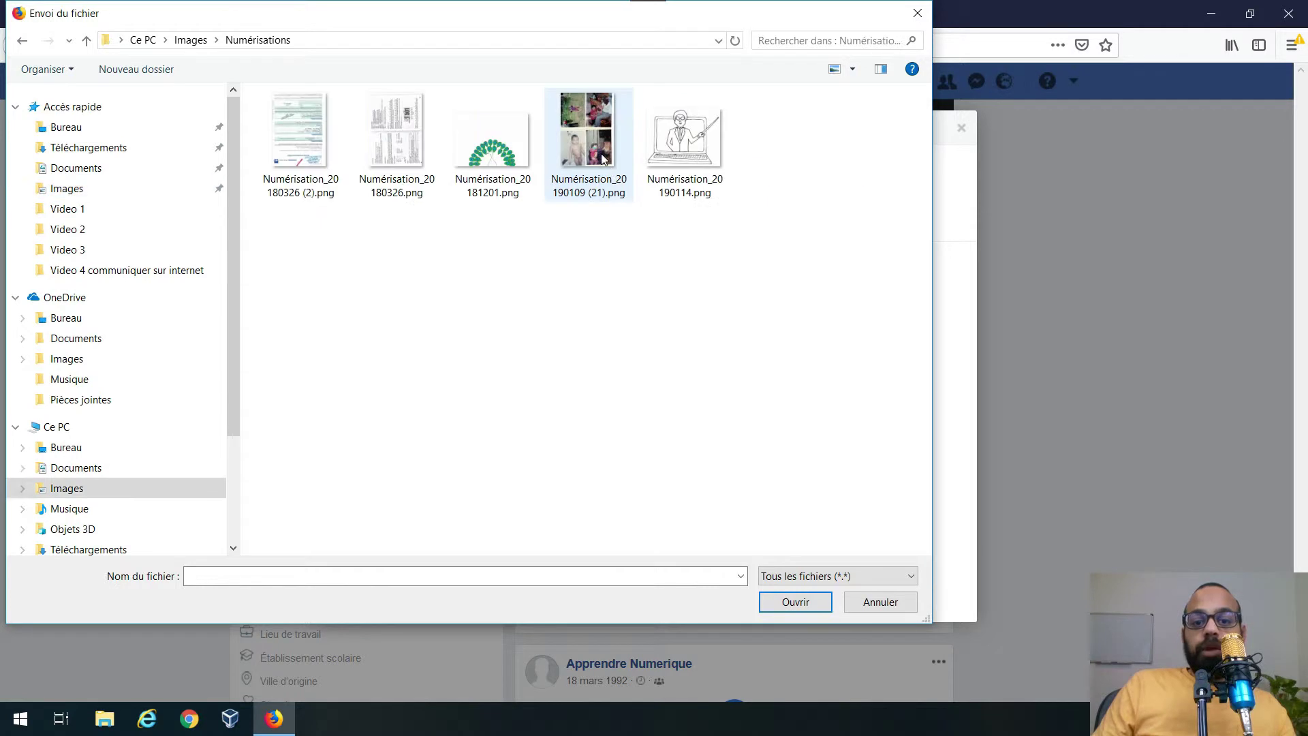
double_click(696, 150)
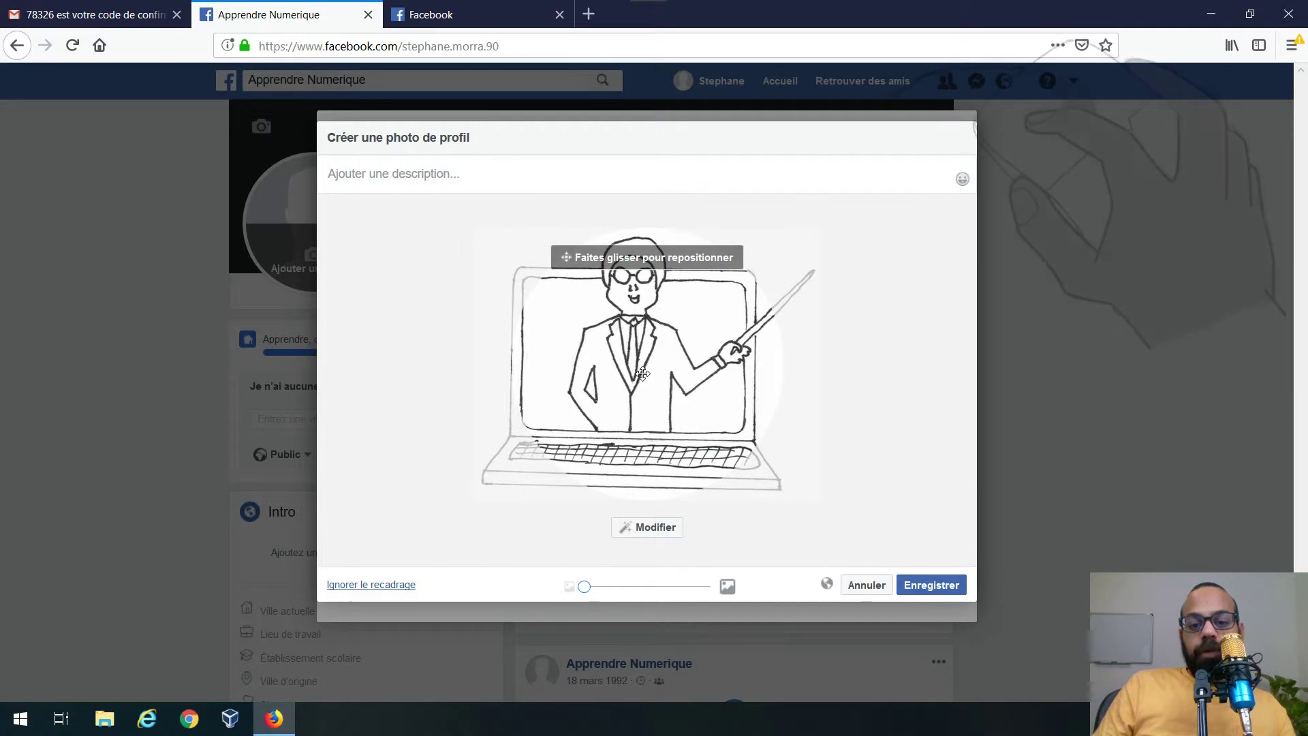
drag(643, 374, 692, 351)
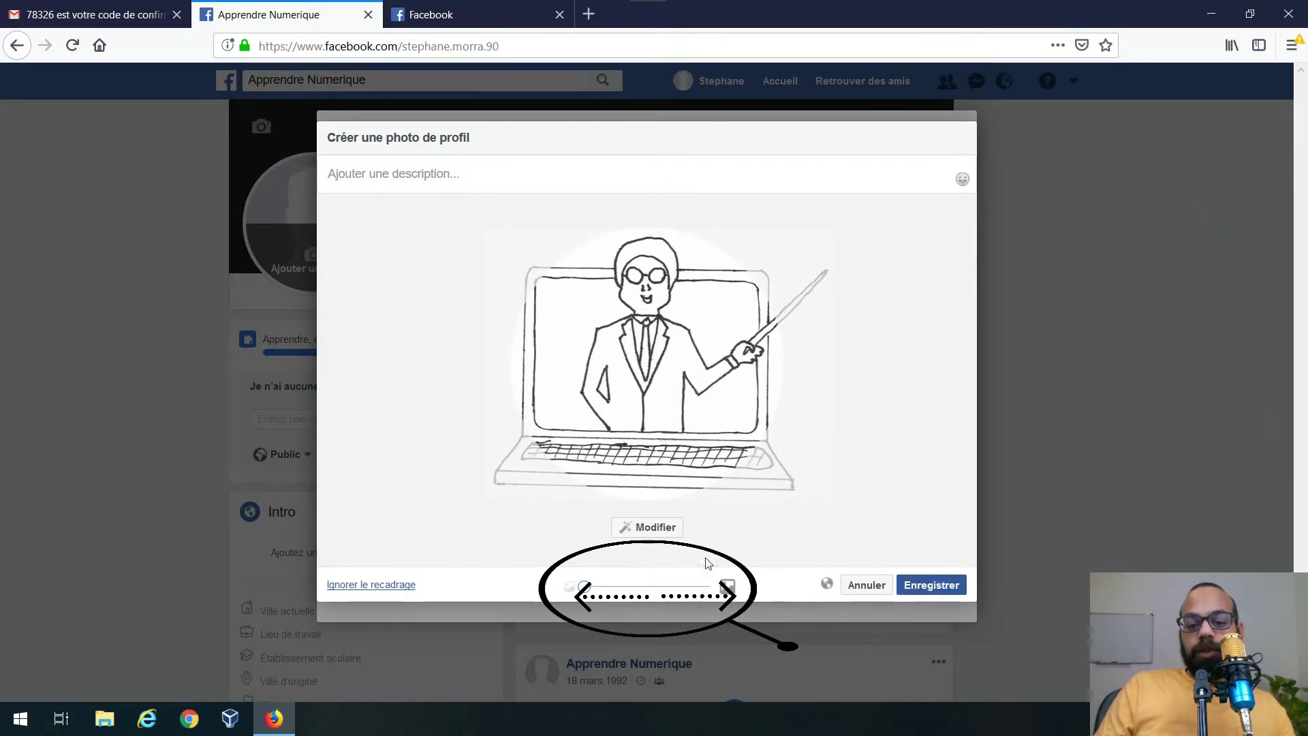
mouse_move(585, 587)
mouse_down()
mouse_move(656, 588)
mouse_move(584, 587)
mouse_up()
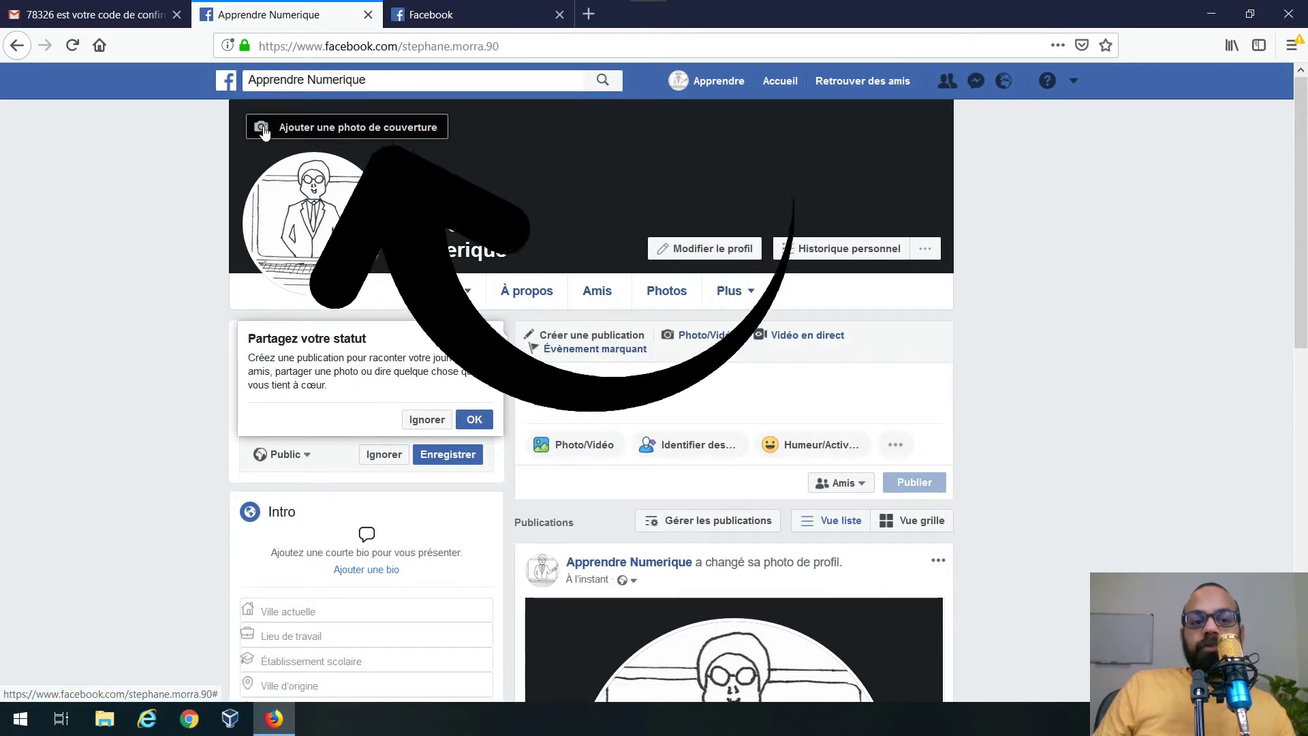
- Upload Numérisation_20181201.png as the cover photo, shift it slightly lower and save
click(409, 132)
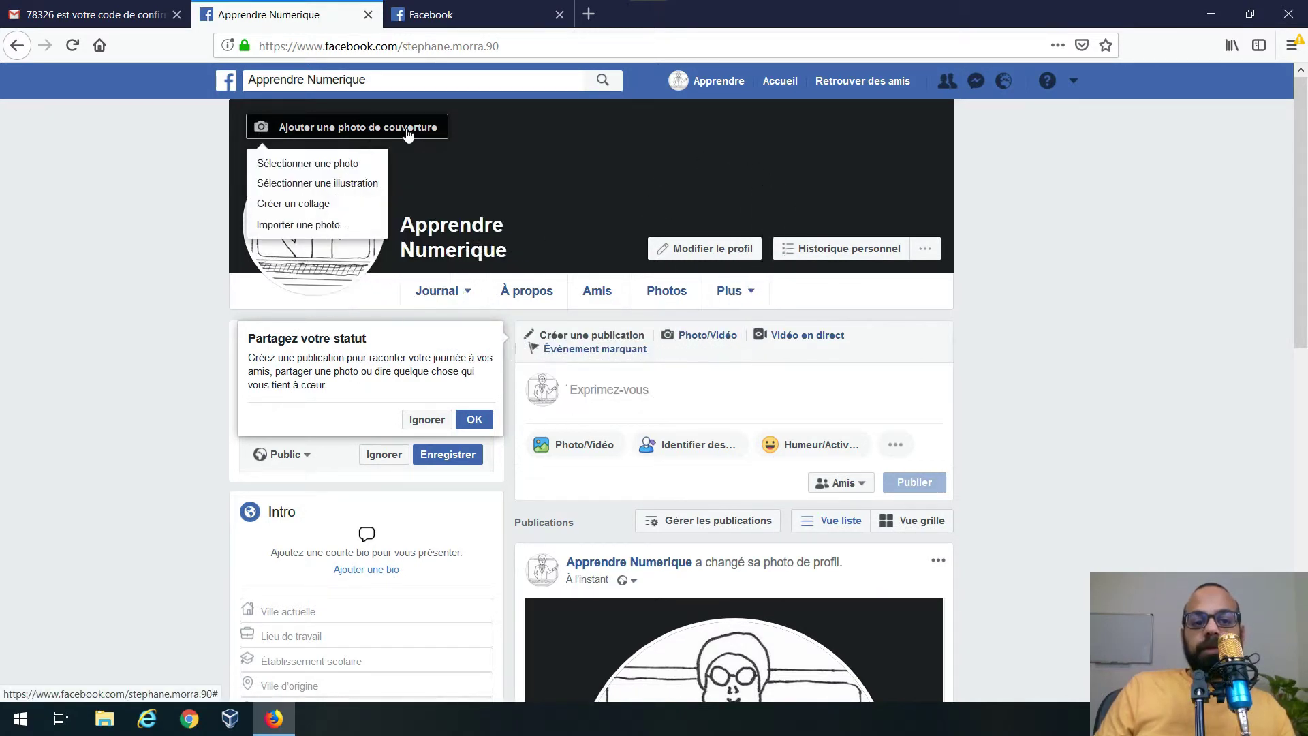
click(367, 229)
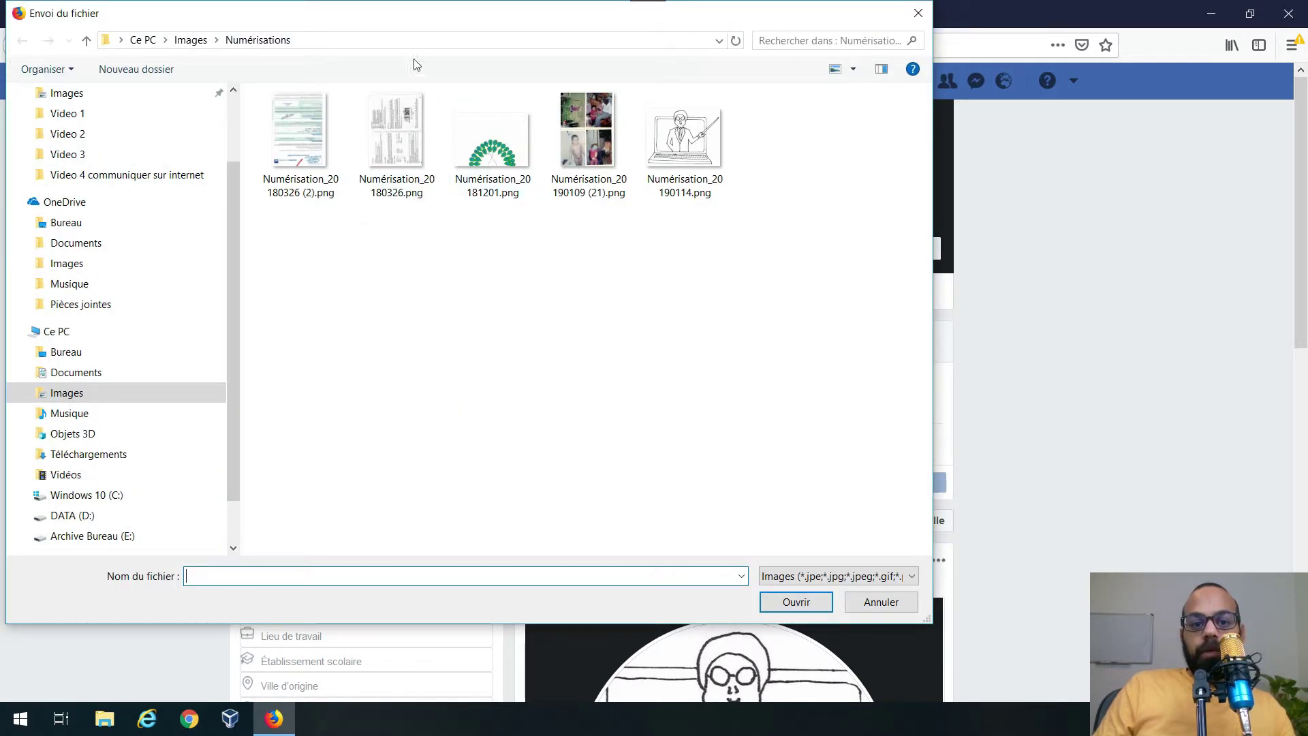
double_click(506, 149)
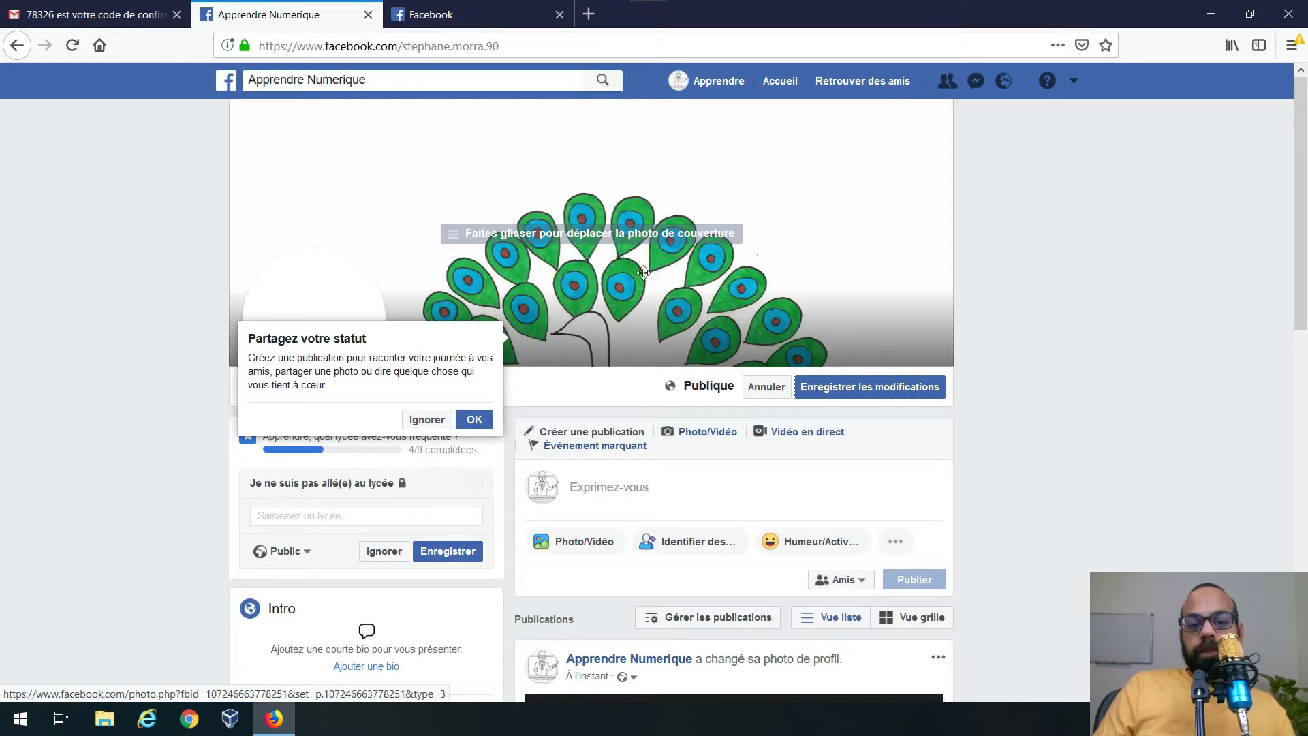
drag(628, 286, 641, 158)
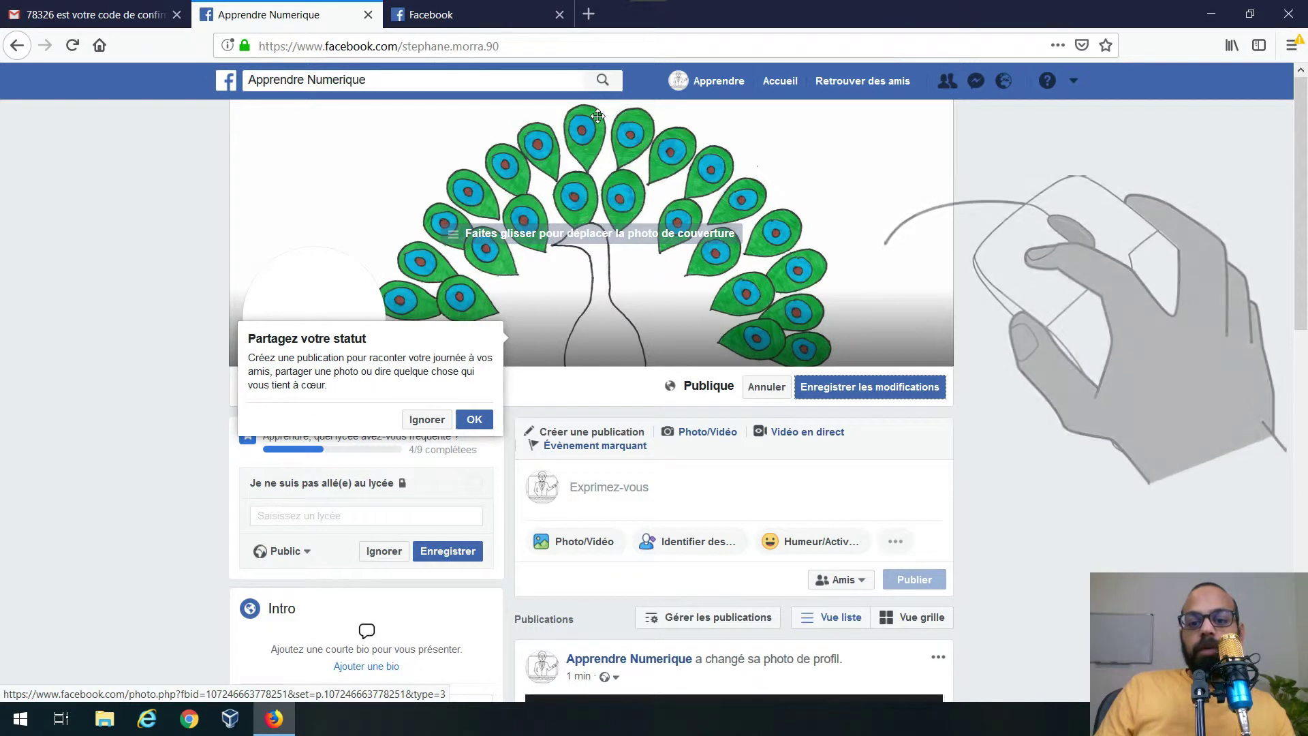
click(849, 391)
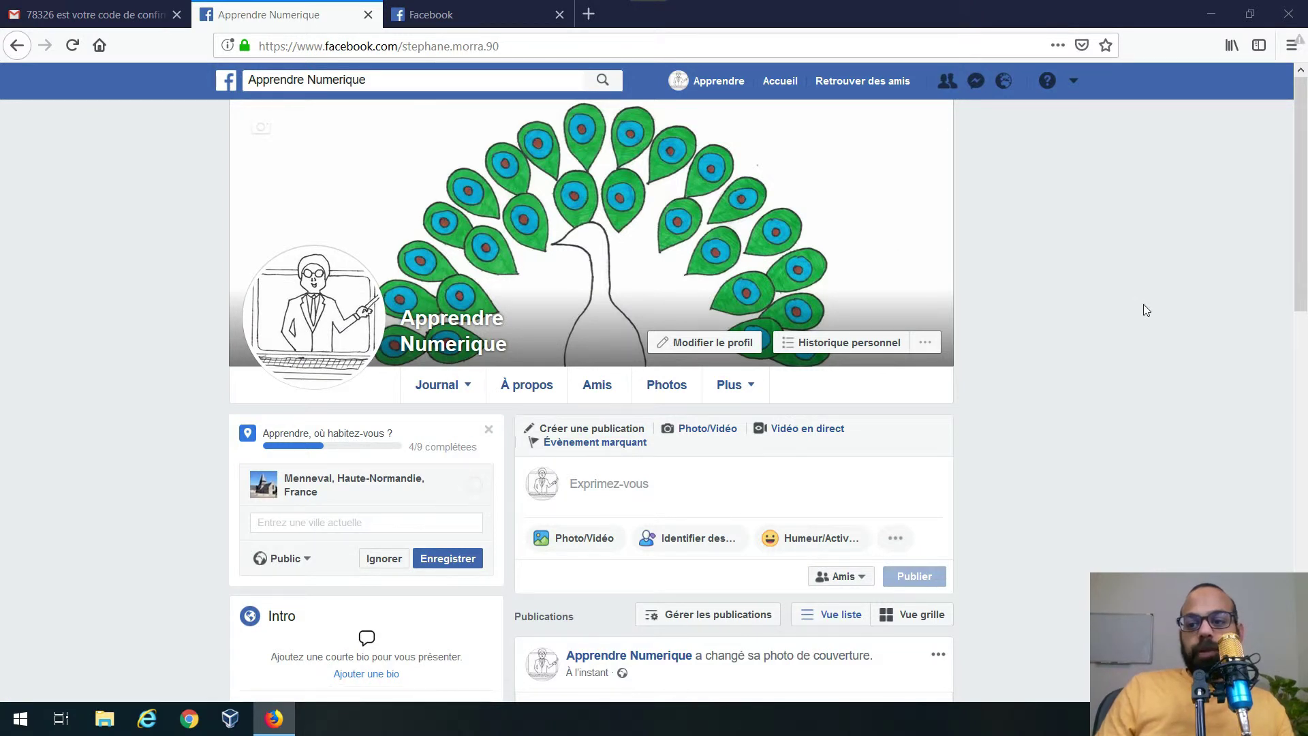
drag(1303, 217, 1294, 269)
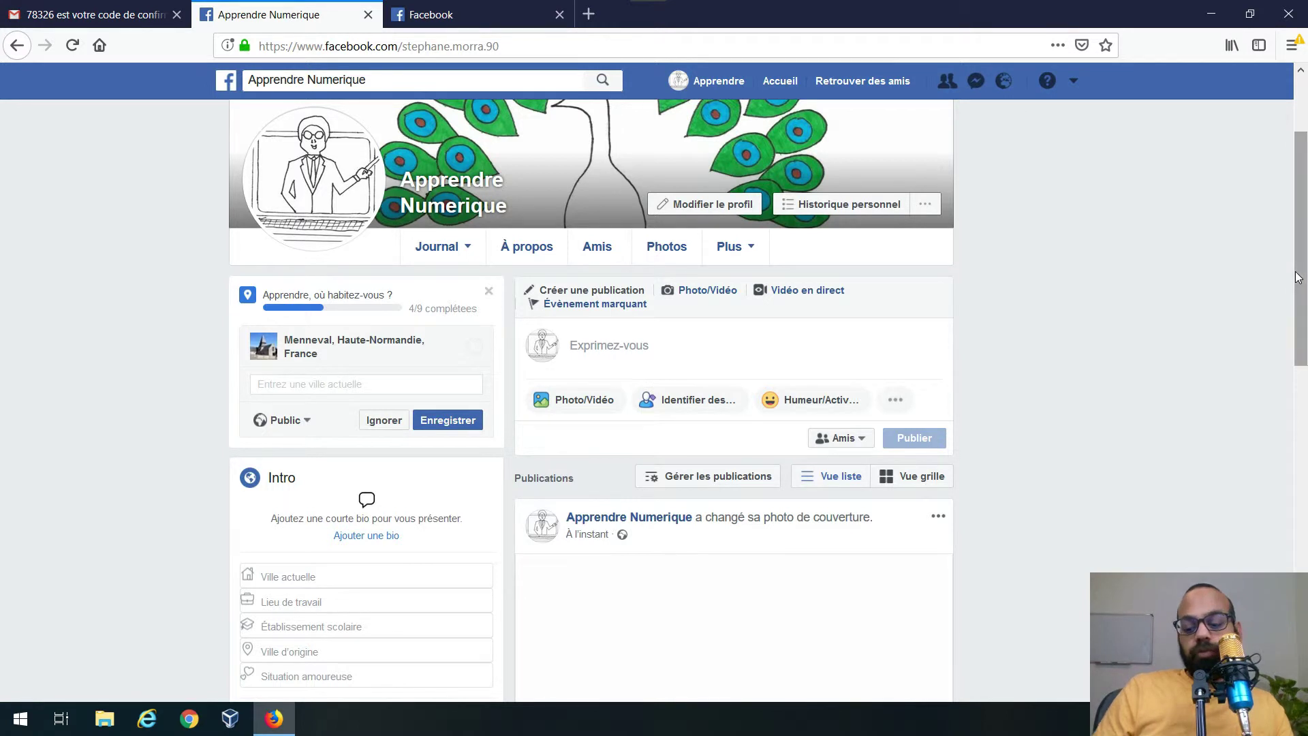
- Skip the current city and high school profile questions
scroll(1295, 271, down, 3)
scroll(1299, 278, up, 5)
scroll(1297, 277, down, 2)
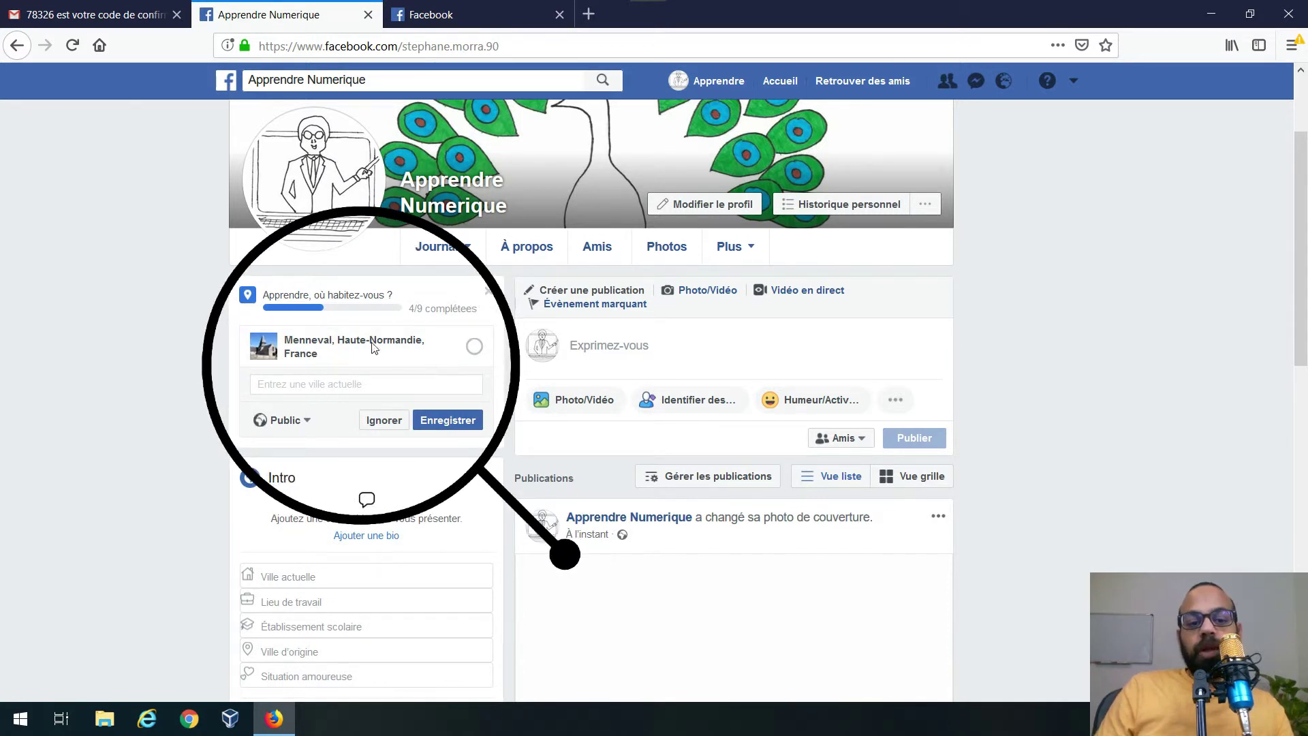
click(384, 421)
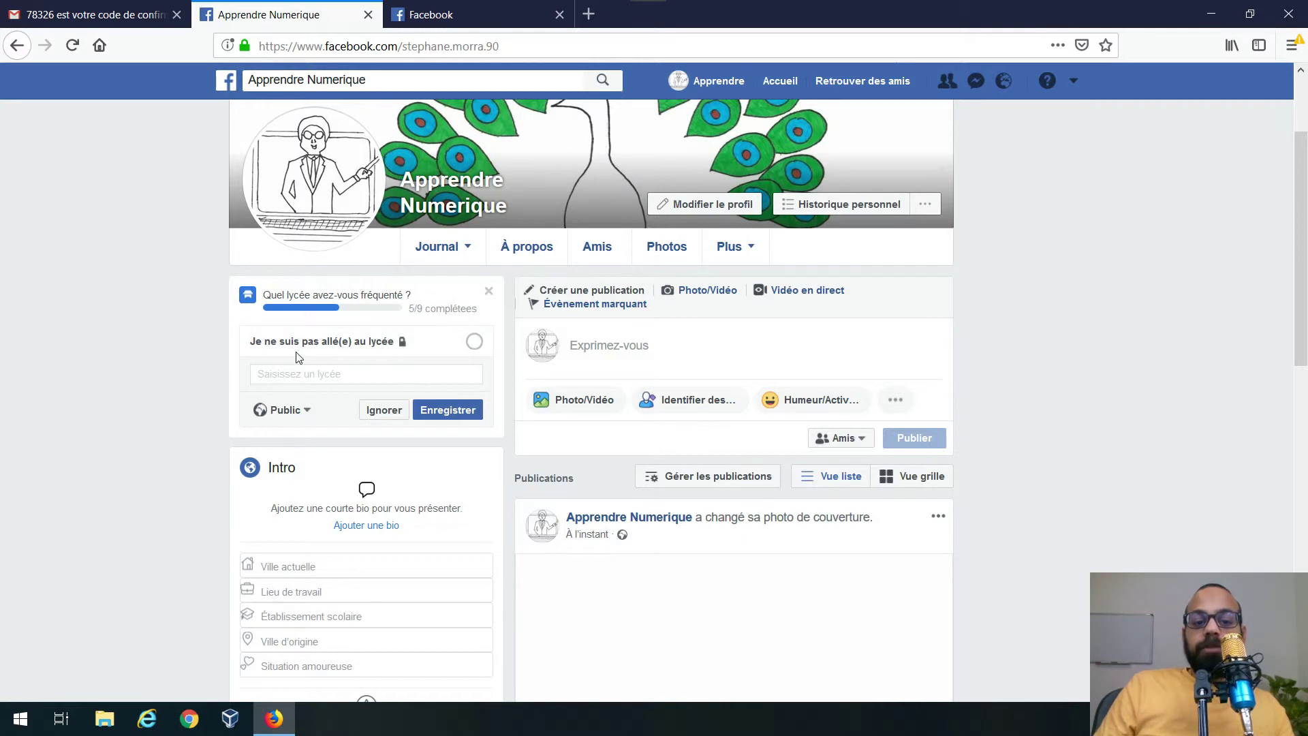
click(393, 413)
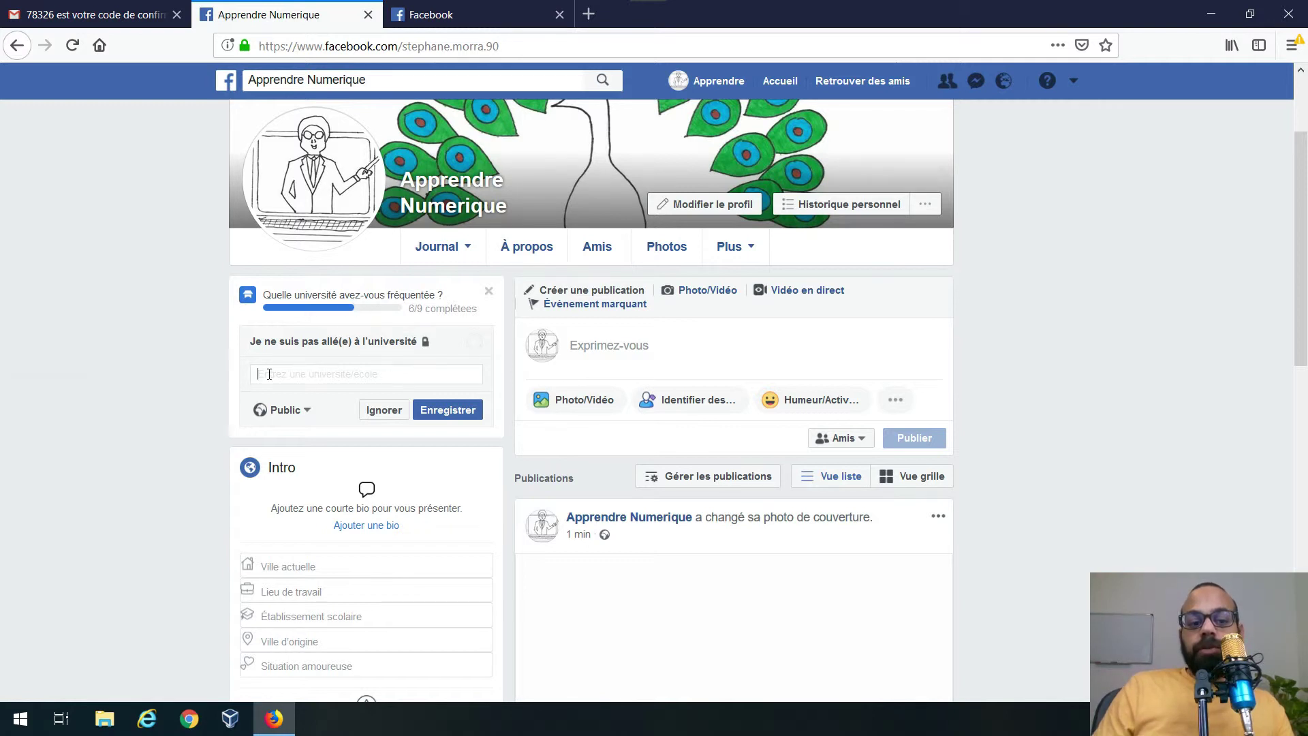
- Enter Brico (Gosselies) as the university and save it
text(brico)
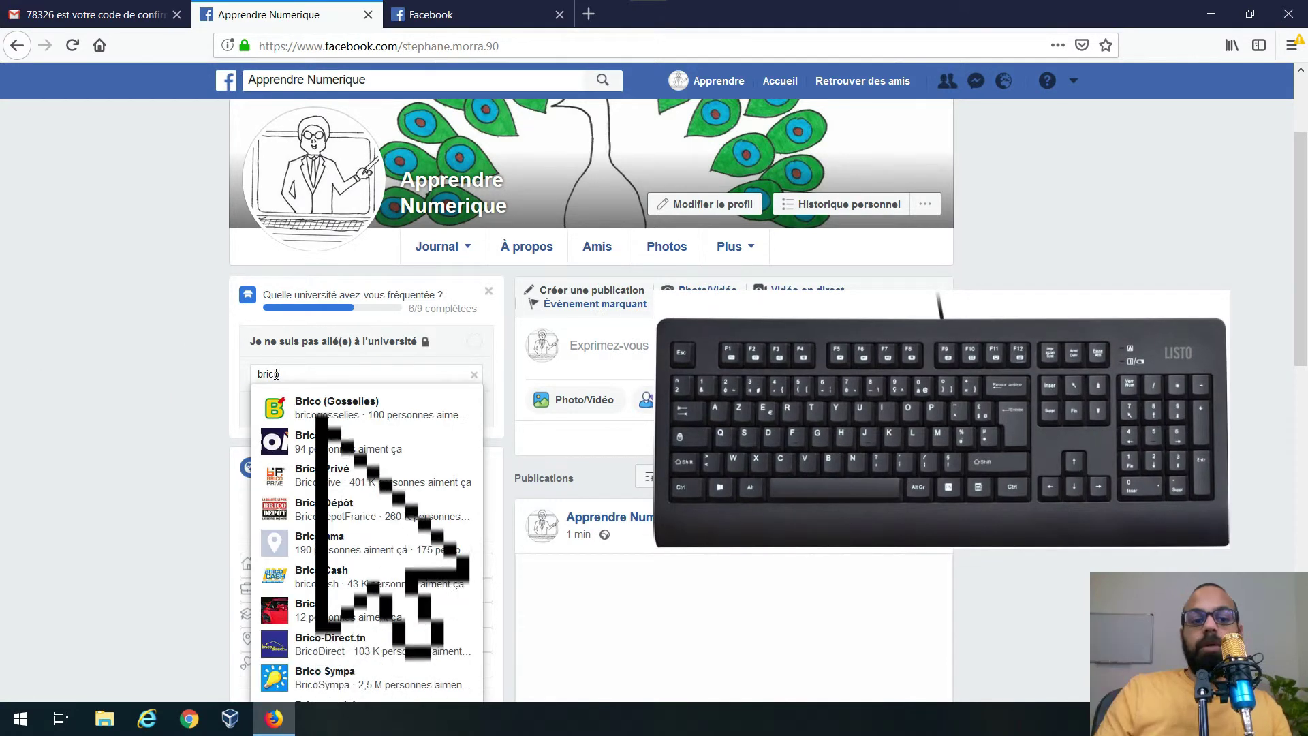
click(334, 407)
click(476, 413)
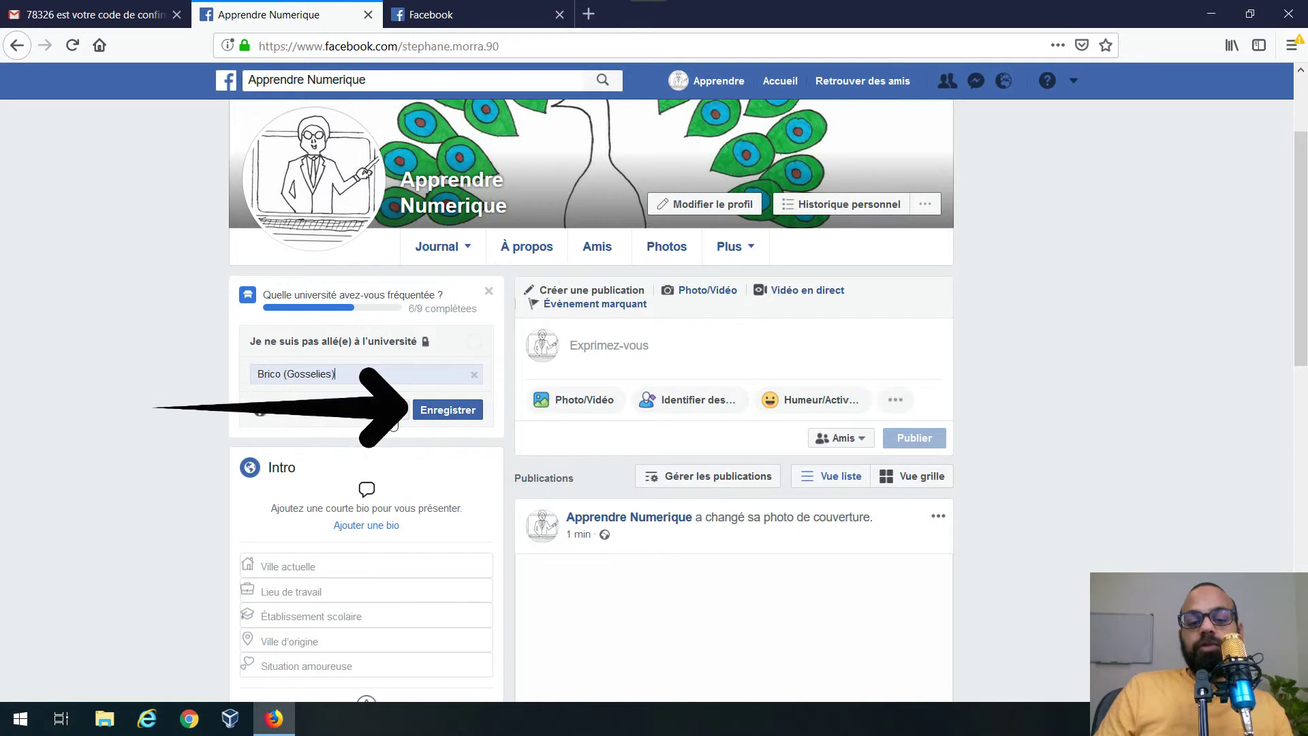
click(448, 419)
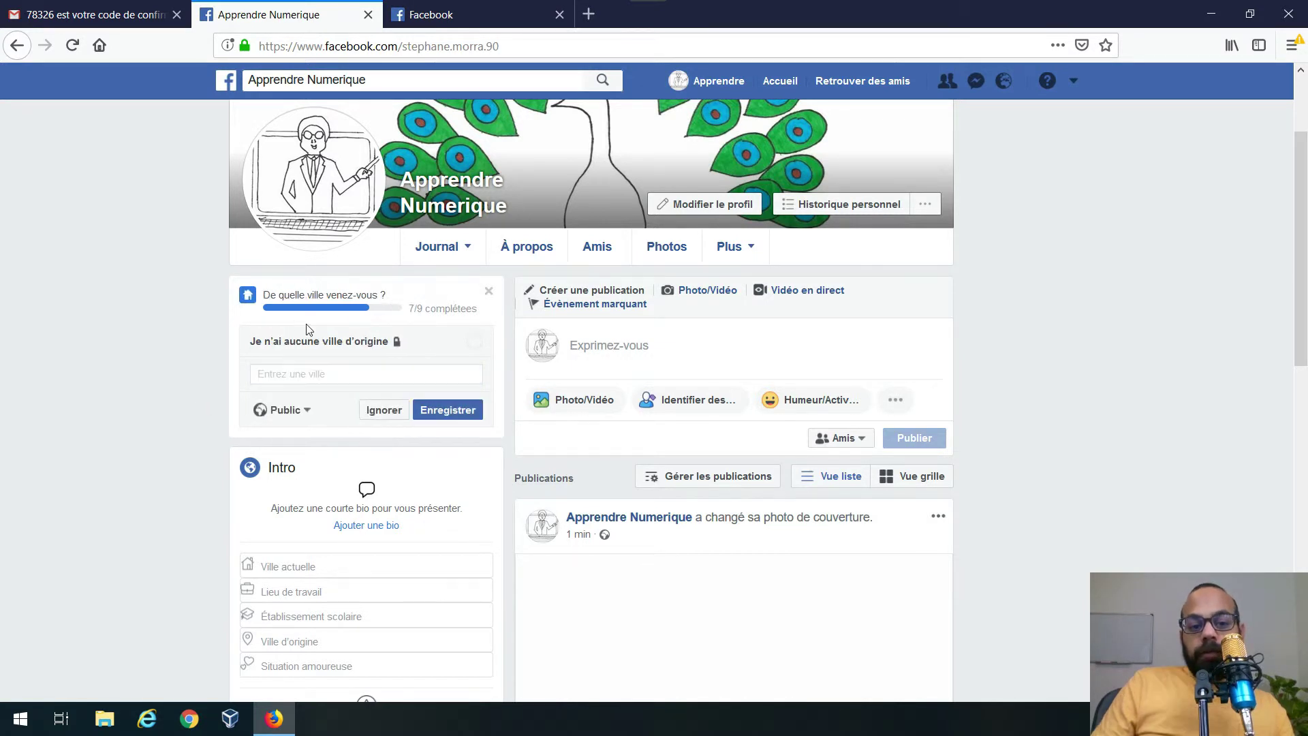
- Skip the hometown and workplace questions, close the update message, and start a post
click(386, 411)
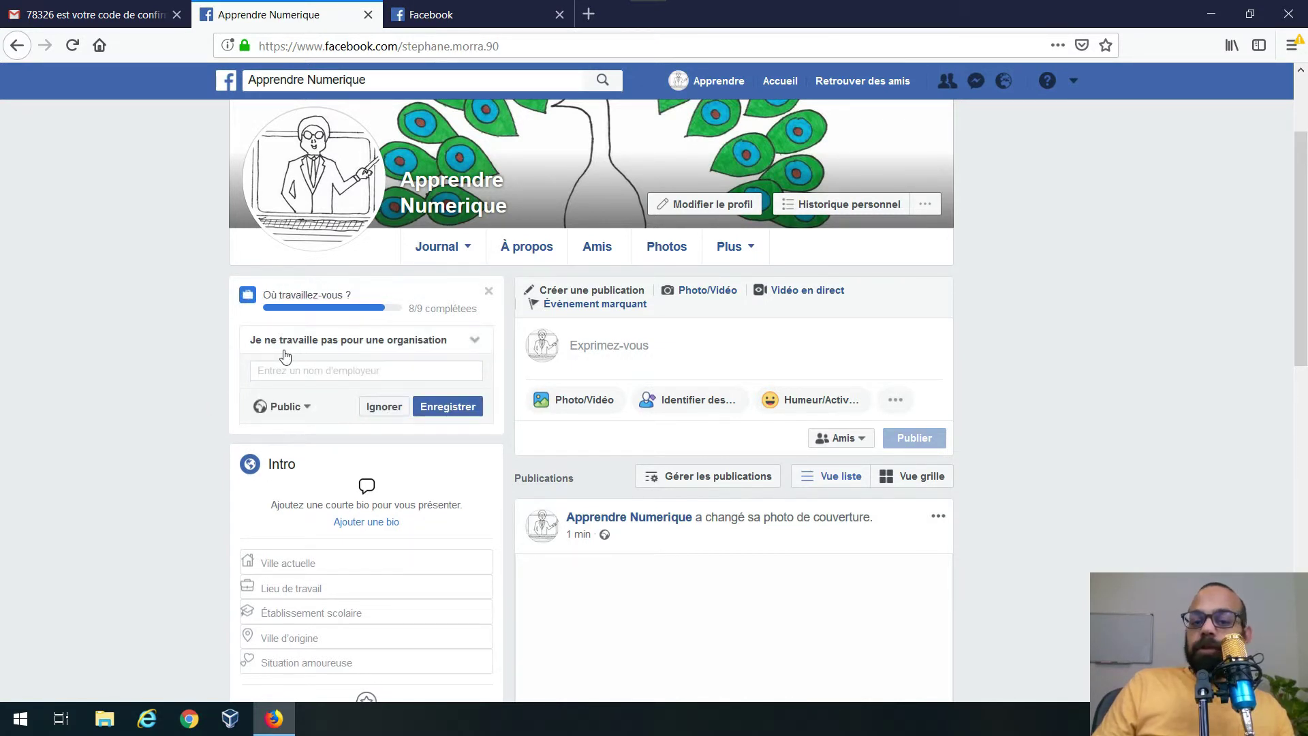
click(379, 412)
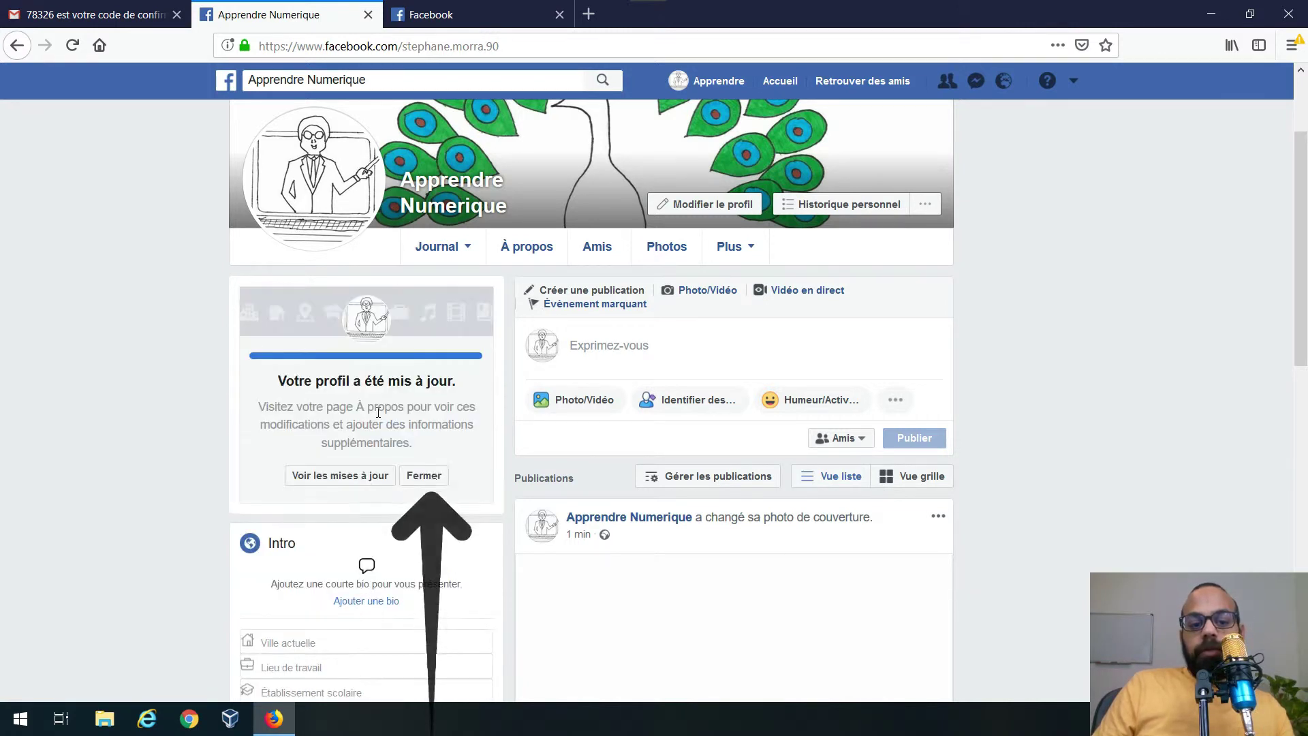
click(430, 477)
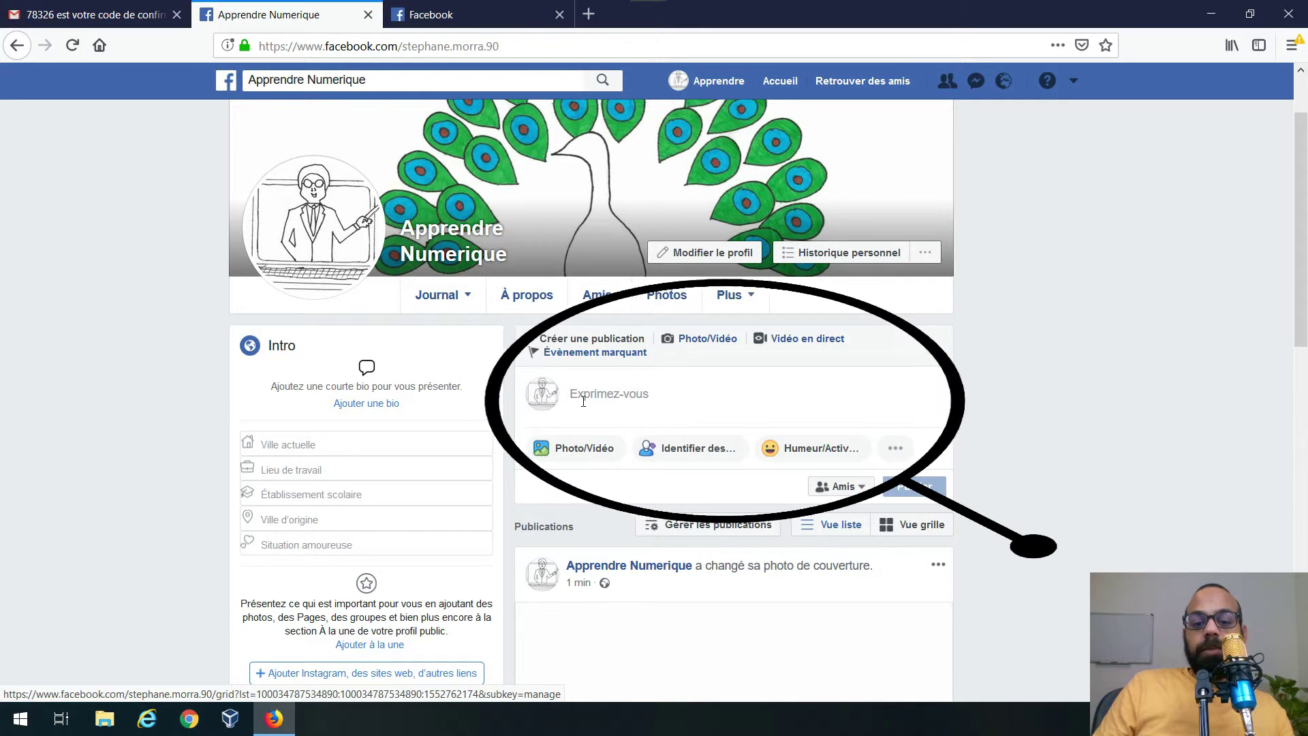
click(584, 402)
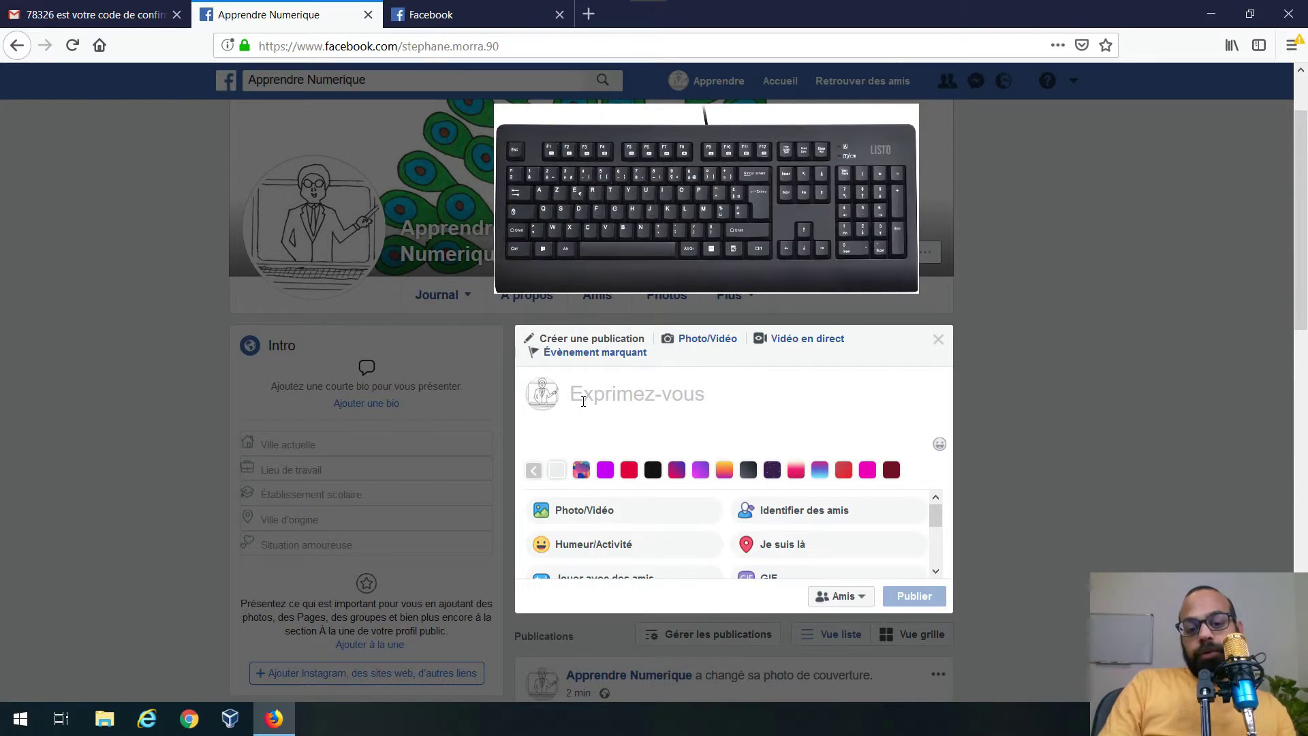
- Write 'Je tourne ma vidéo' and, after trying several colours, apply the dark purple confetti background
text(Je tou)
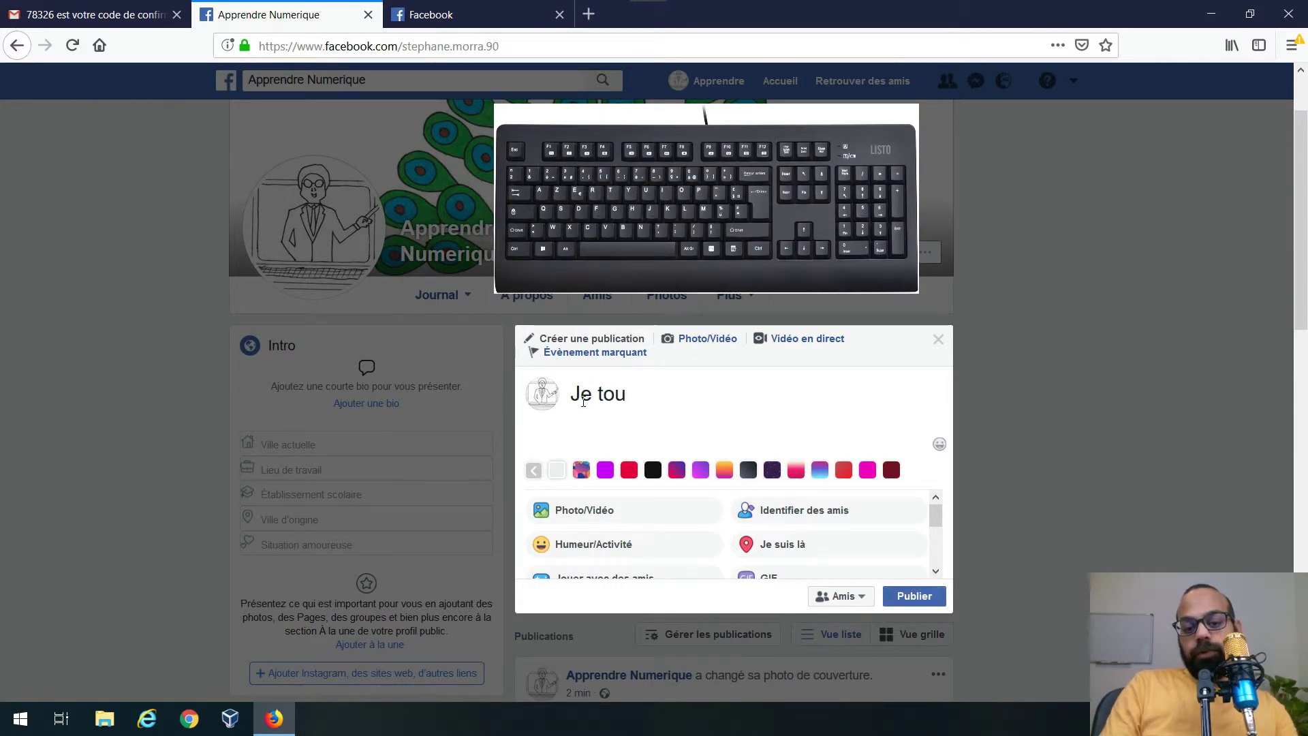
text(rne ma vidéo)
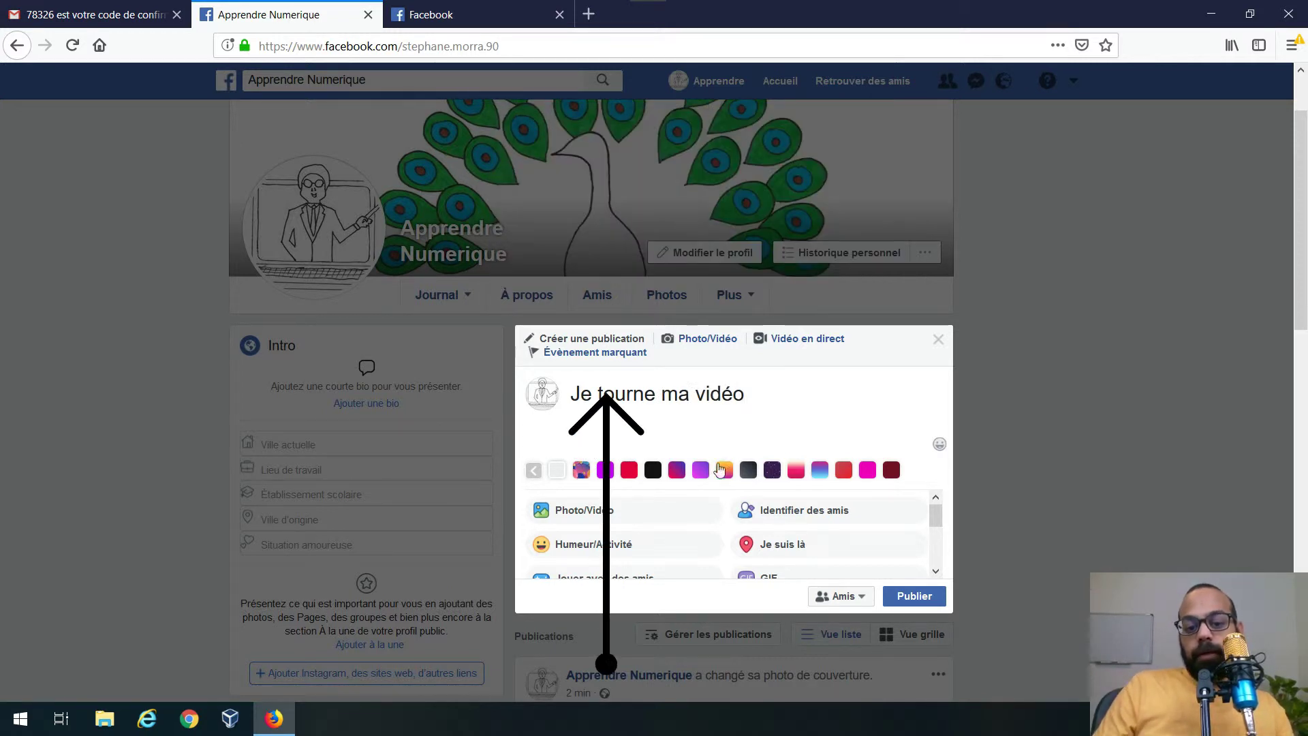
scroll(614, 421, down, 2)
click(603, 381)
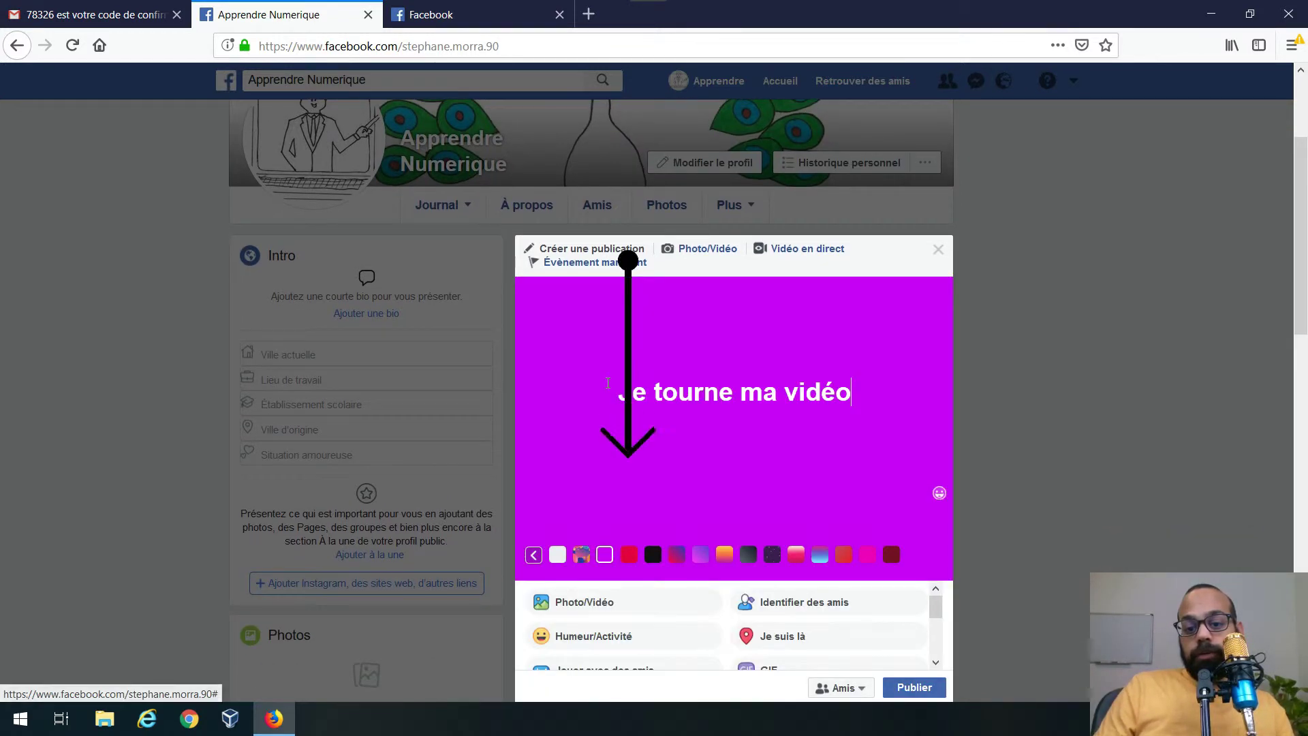
click(629, 555)
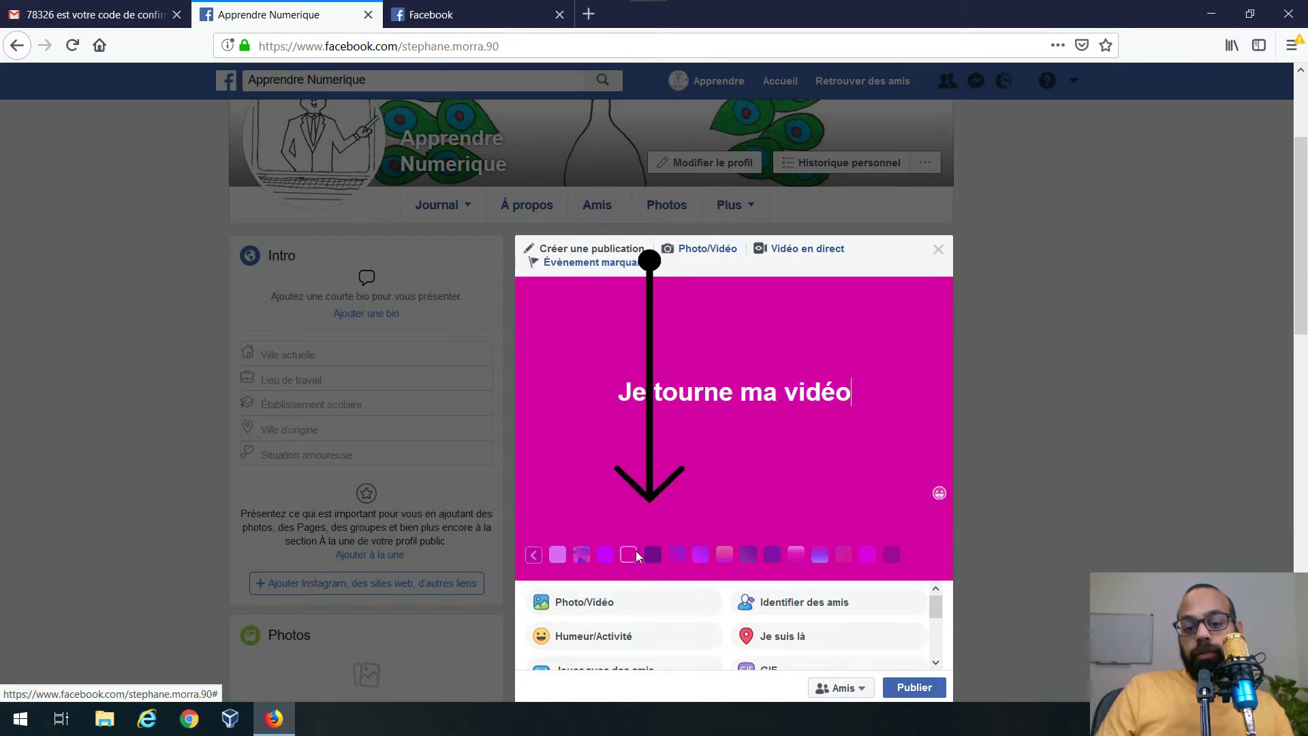
click(652, 555)
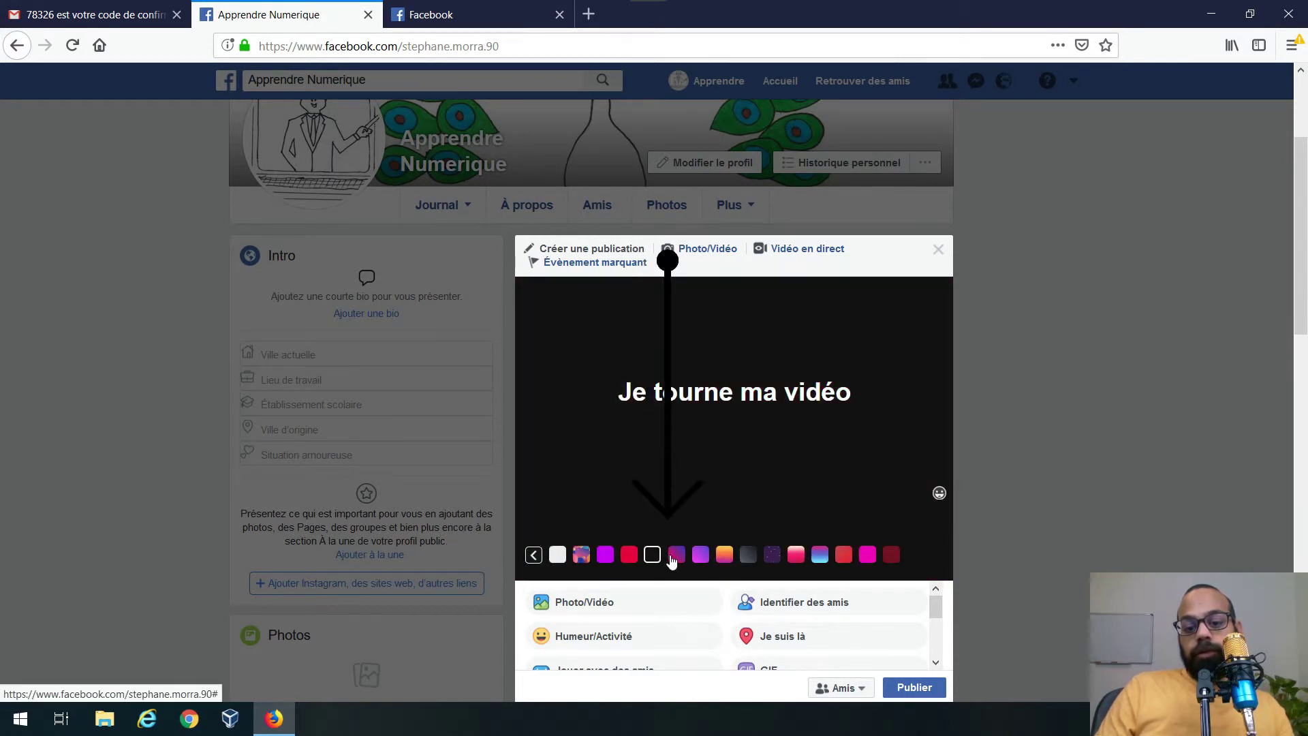
click(676, 555)
scroll(710, 479, down, 2)
click(772, 480)
scroll(848, 462, down, 3)
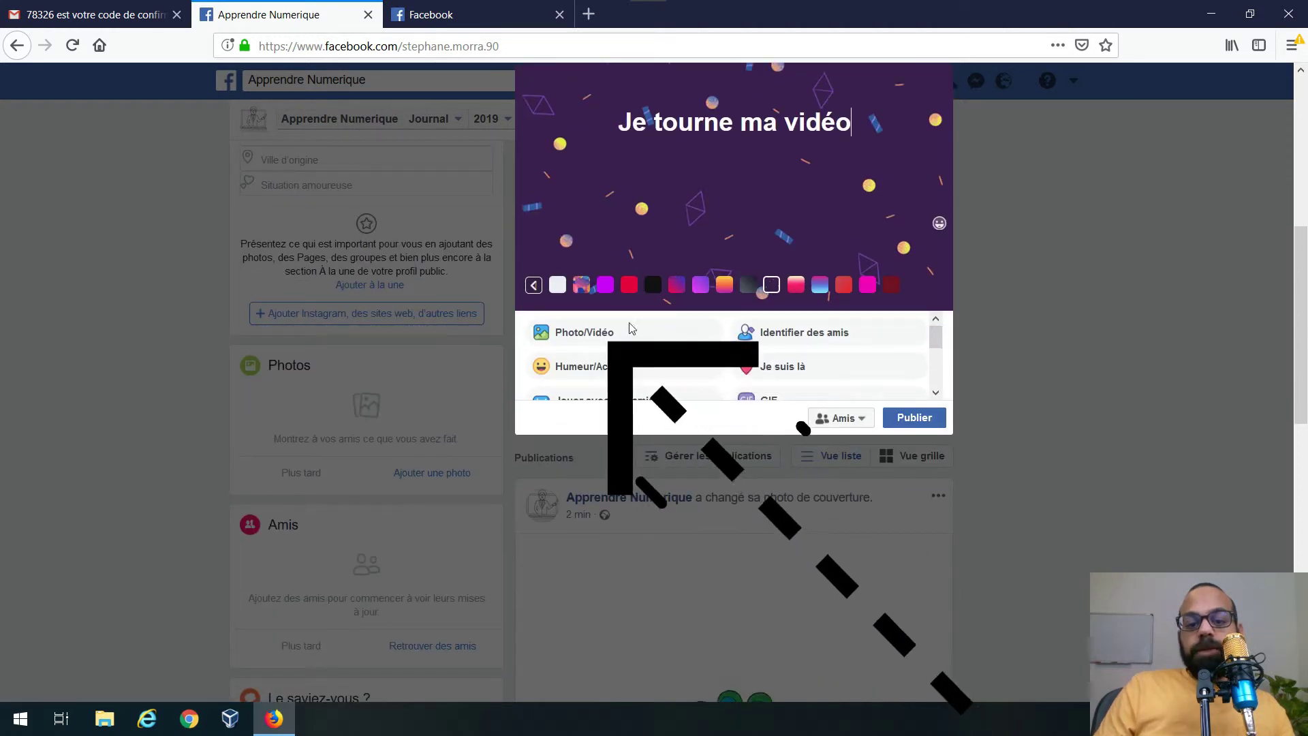
- Attach 2018-11-25_20h38_13.png and 2018-11-25_17h16_47.png from Images > Jeux to the post
click(571, 340)
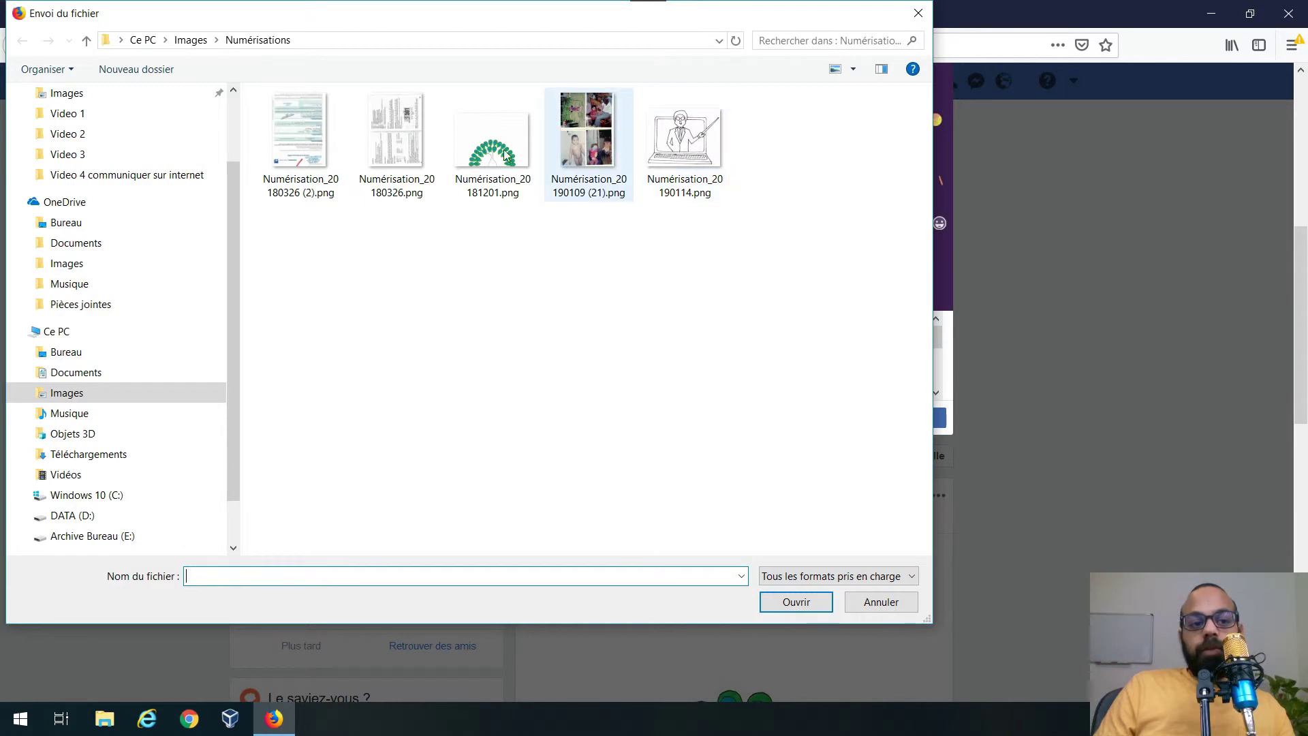
click(183, 40)
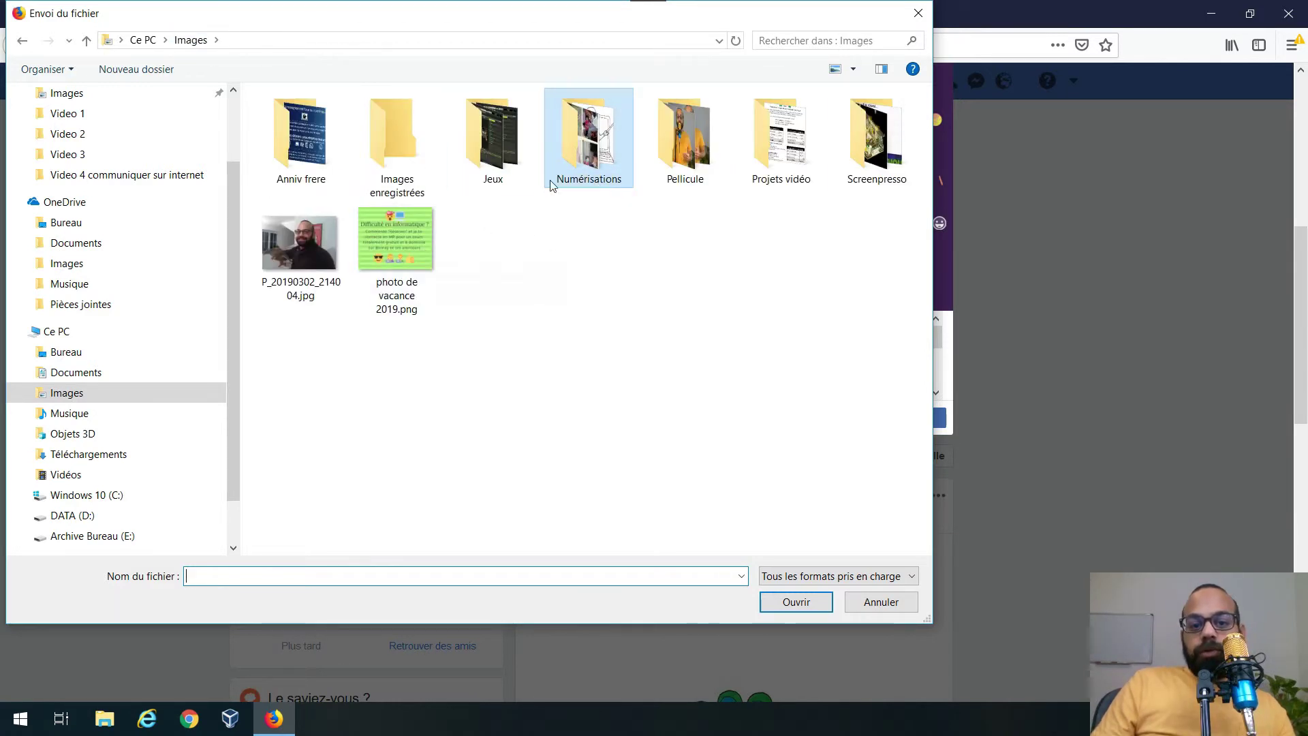
double_click(493, 136)
click(801, 245)
double_click(801, 246)
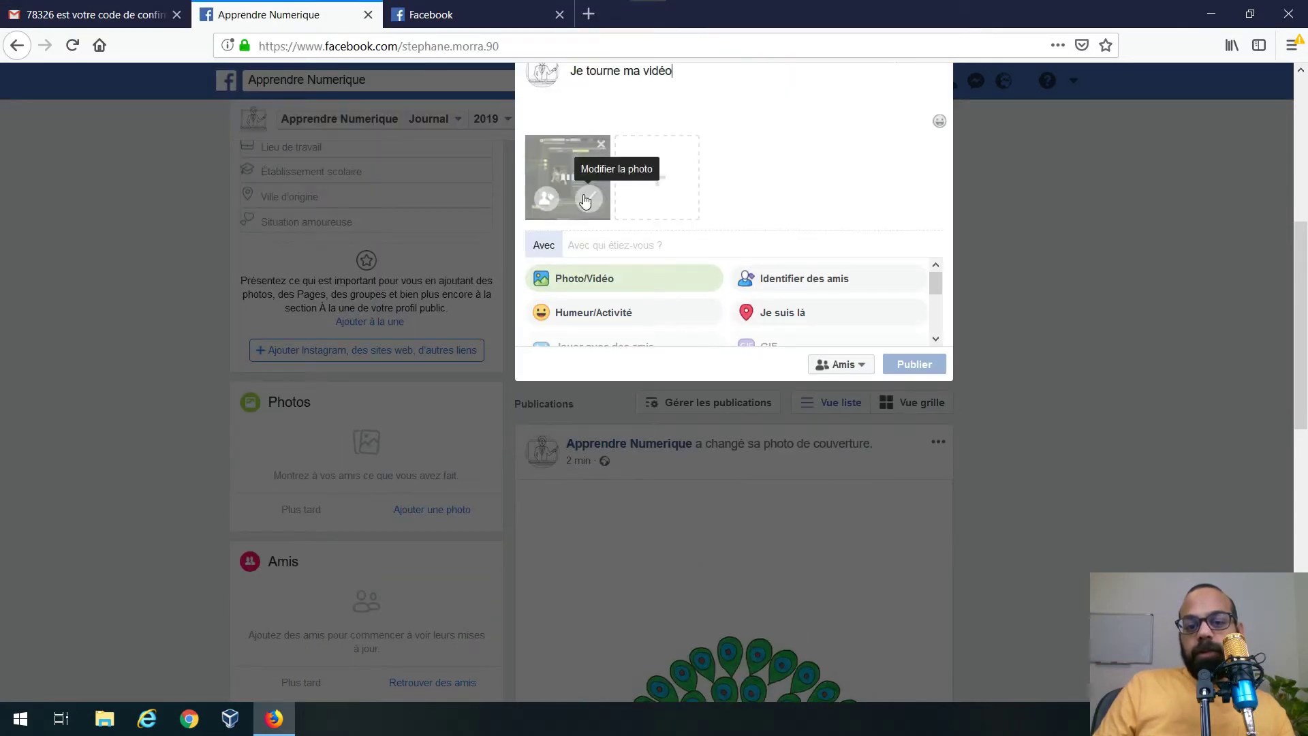
click(660, 180)
click(872, 148)
double_click(872, 148)
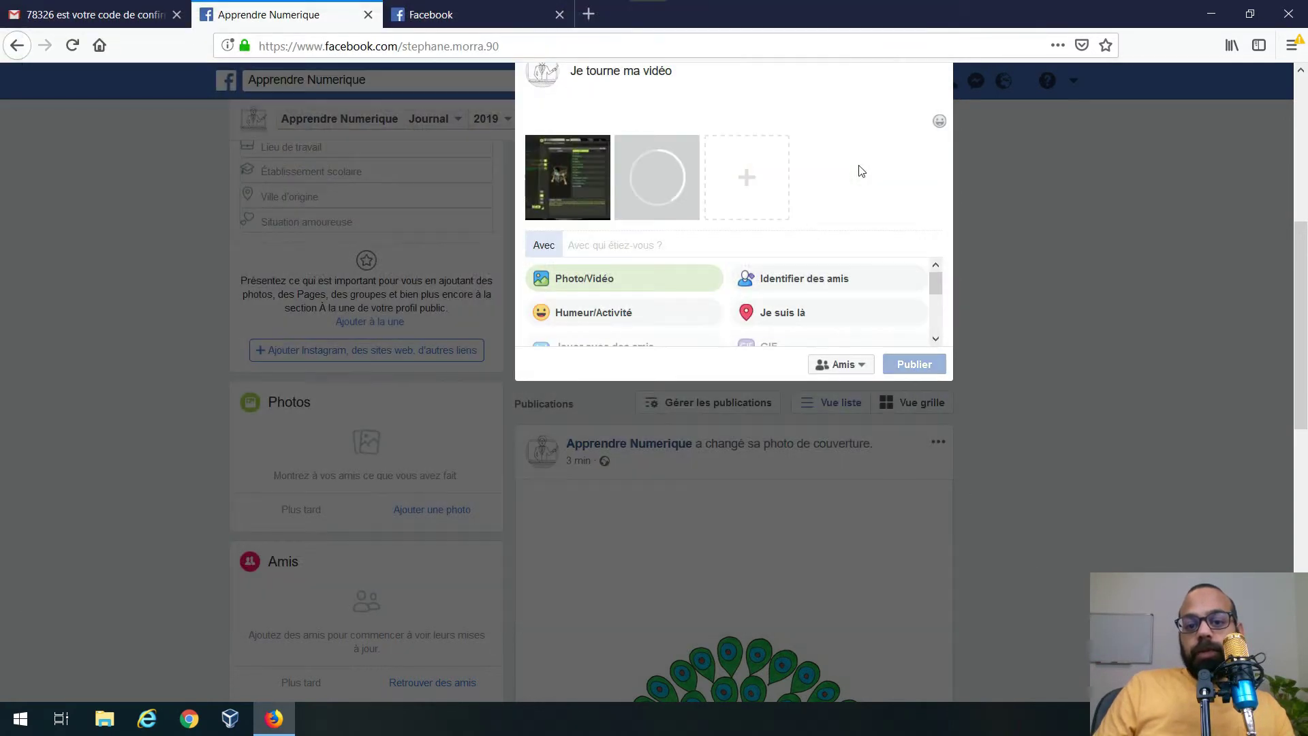
- Select several more Jeux screenshots at once and attach them to the post
click(754, 192)
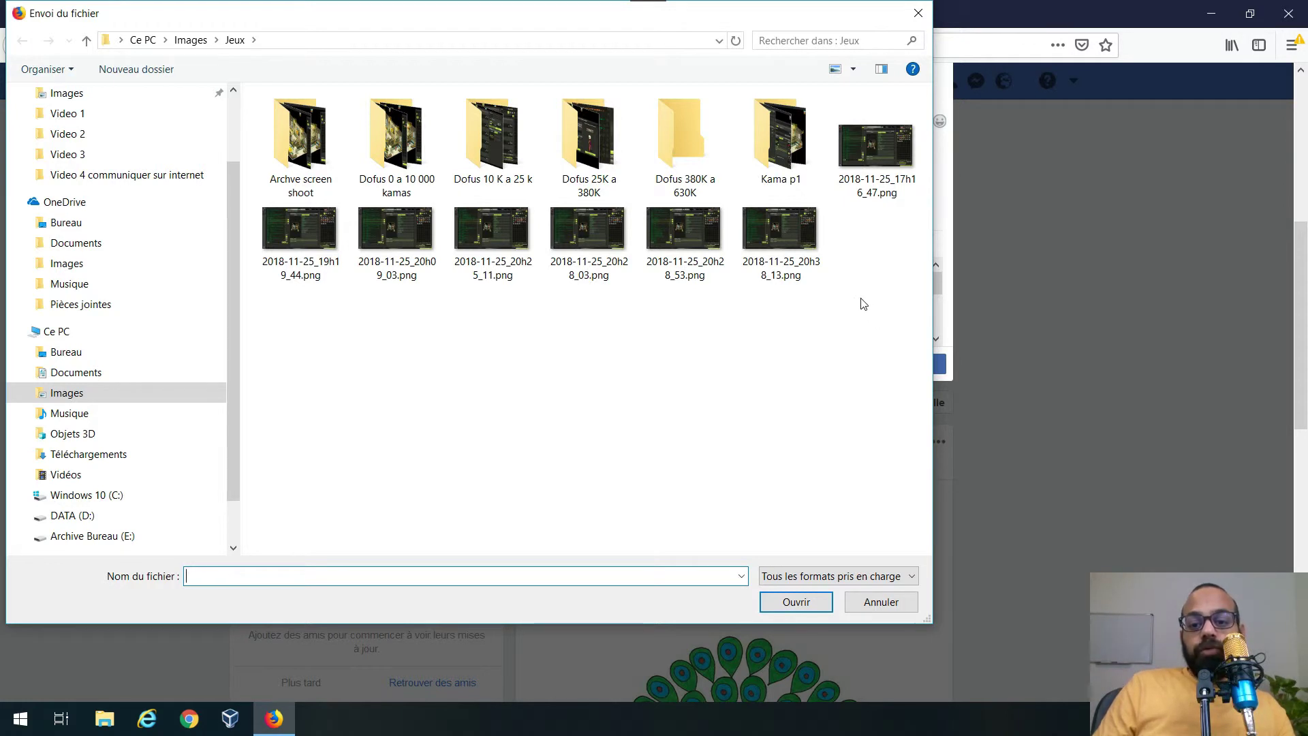
drag(862, 298, 244, 205)
click(838, 576)
click(838, 576)
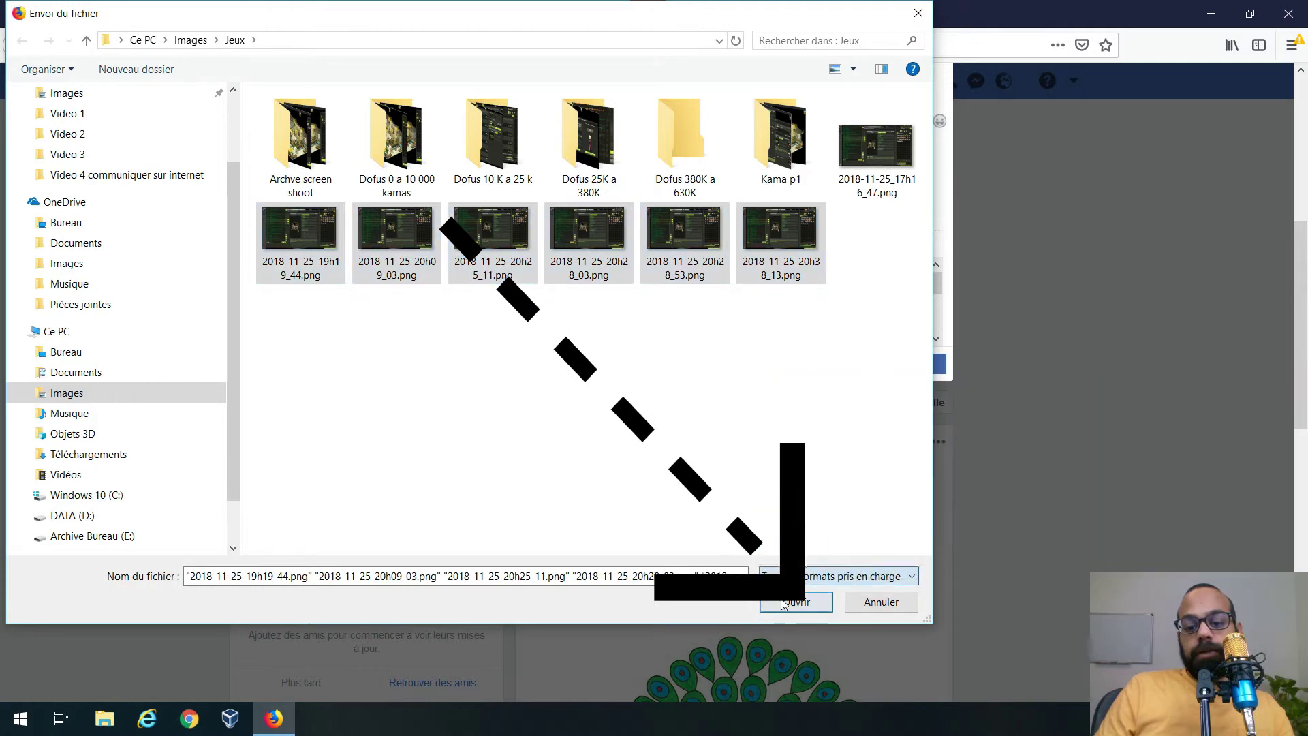
click(796, 602)
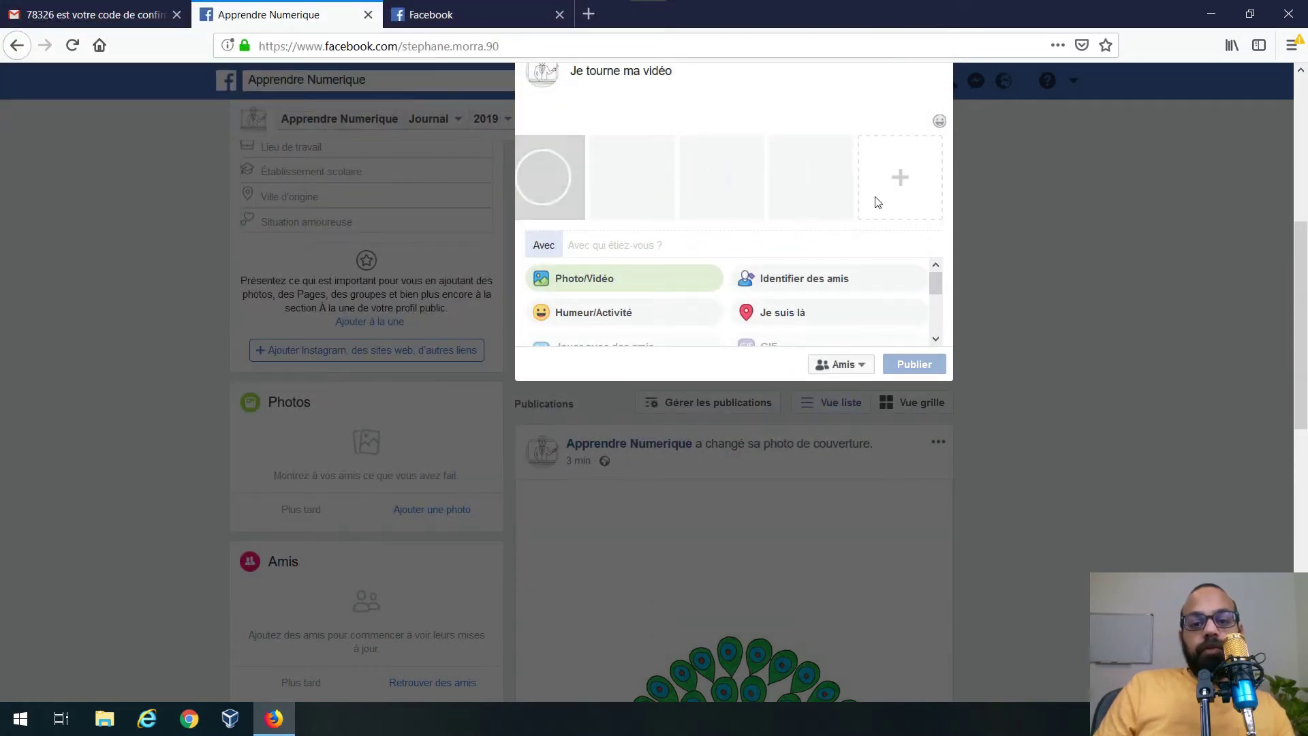
drag(937, 291, 941, 301)
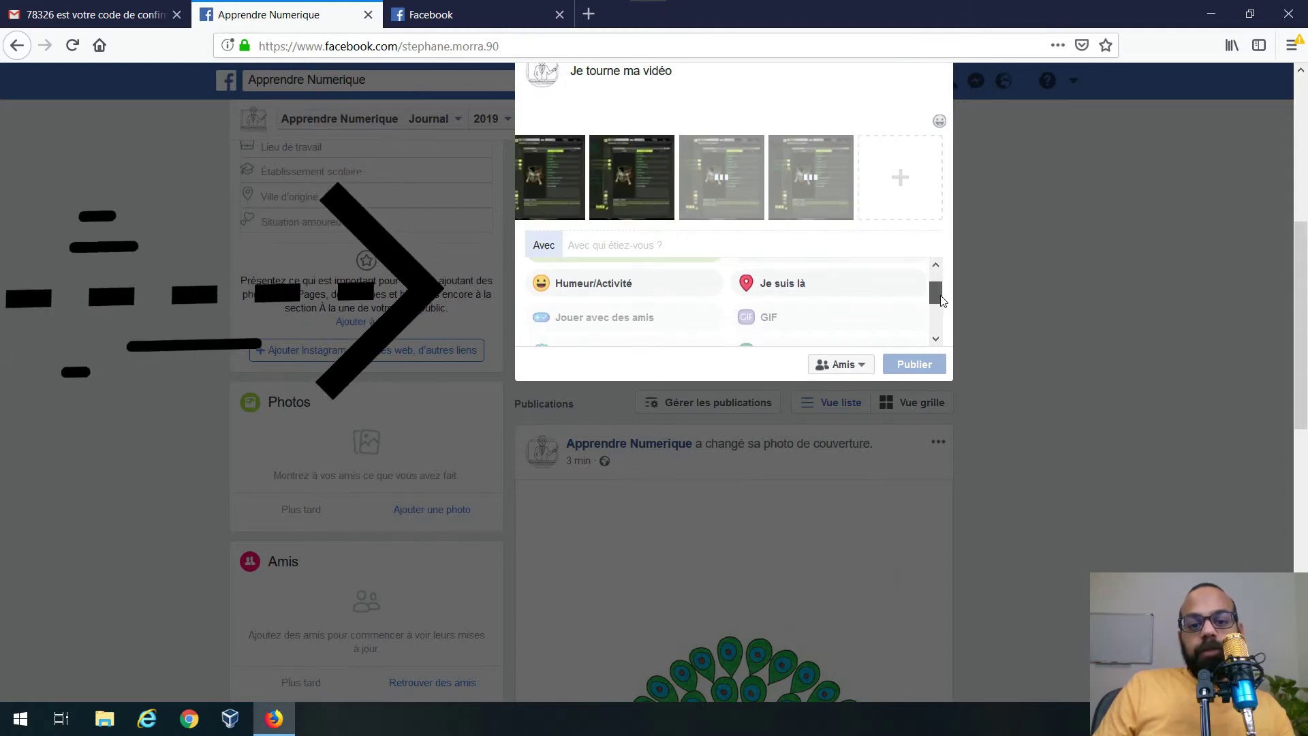
- Tag the post with the activity 'En train de penser à… le sens de la vie'
click(636, 289)
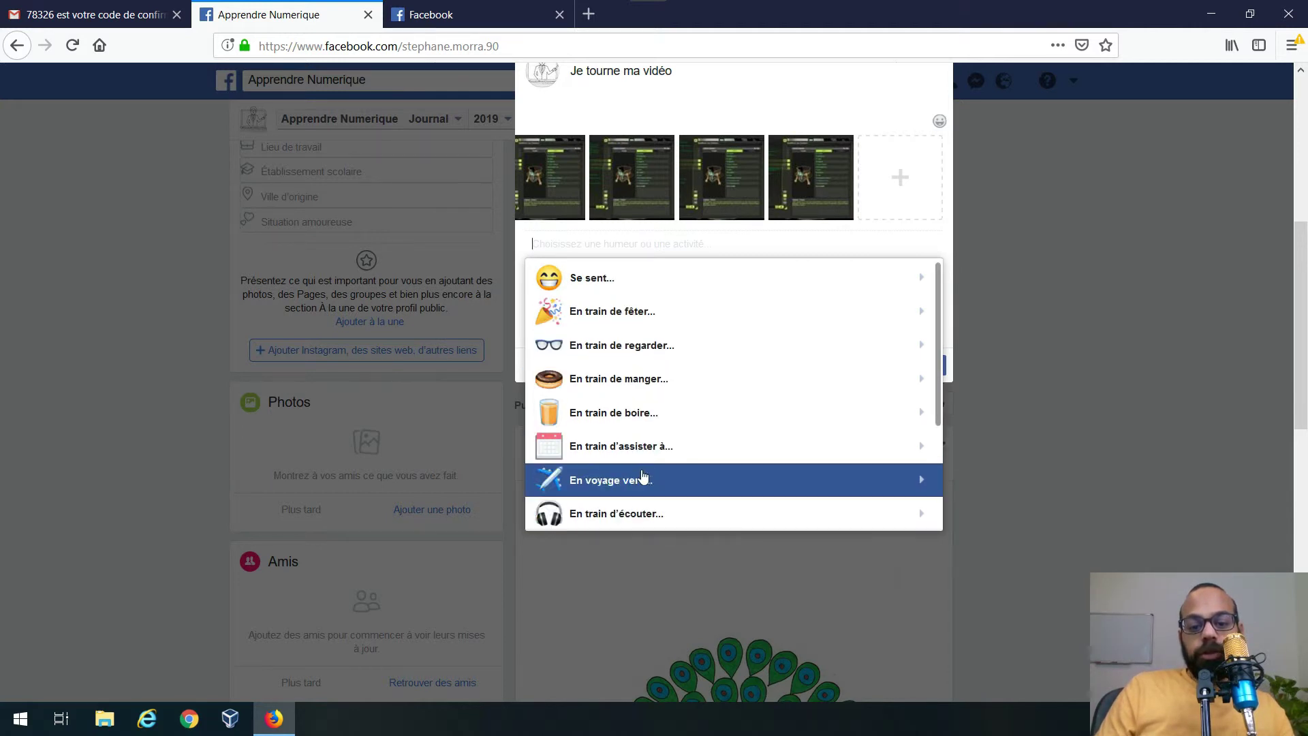
scroll(637, 480, down, 4)
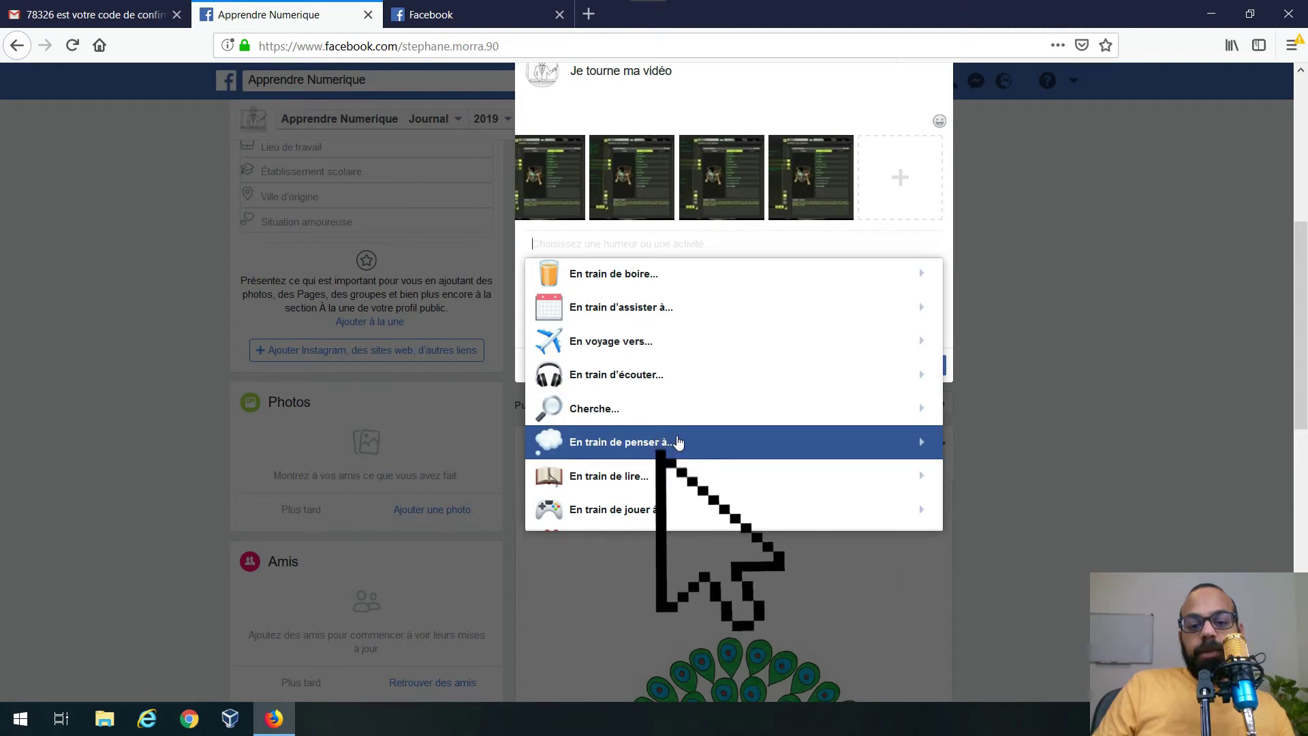
click(672, 444)
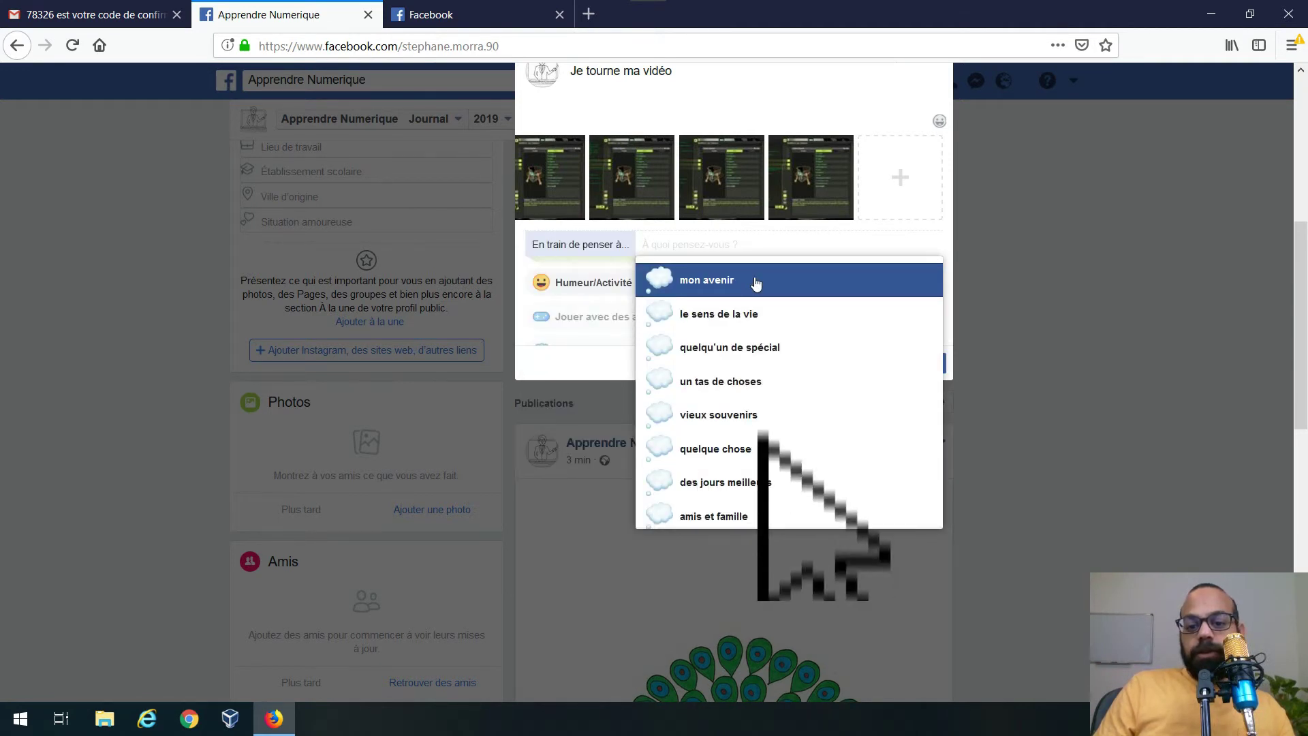
click(772, 320)
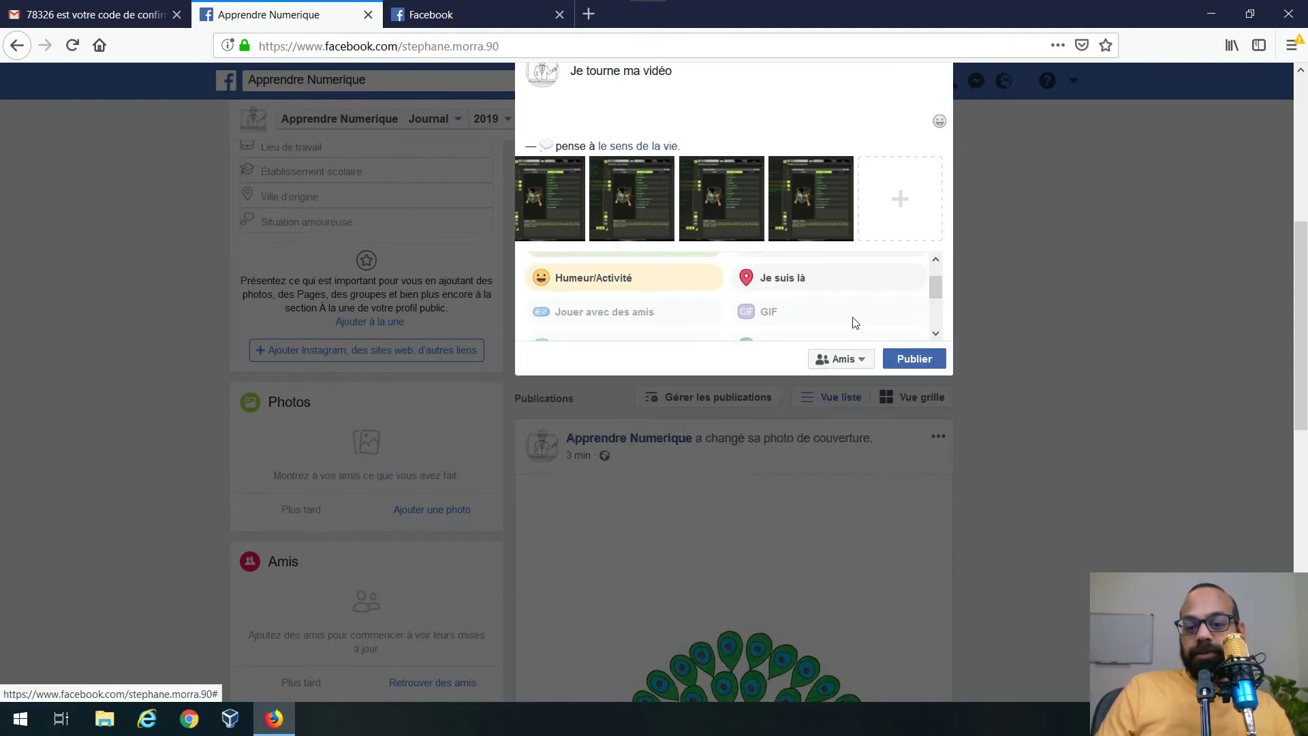
scroll(832, 339, down, 2)
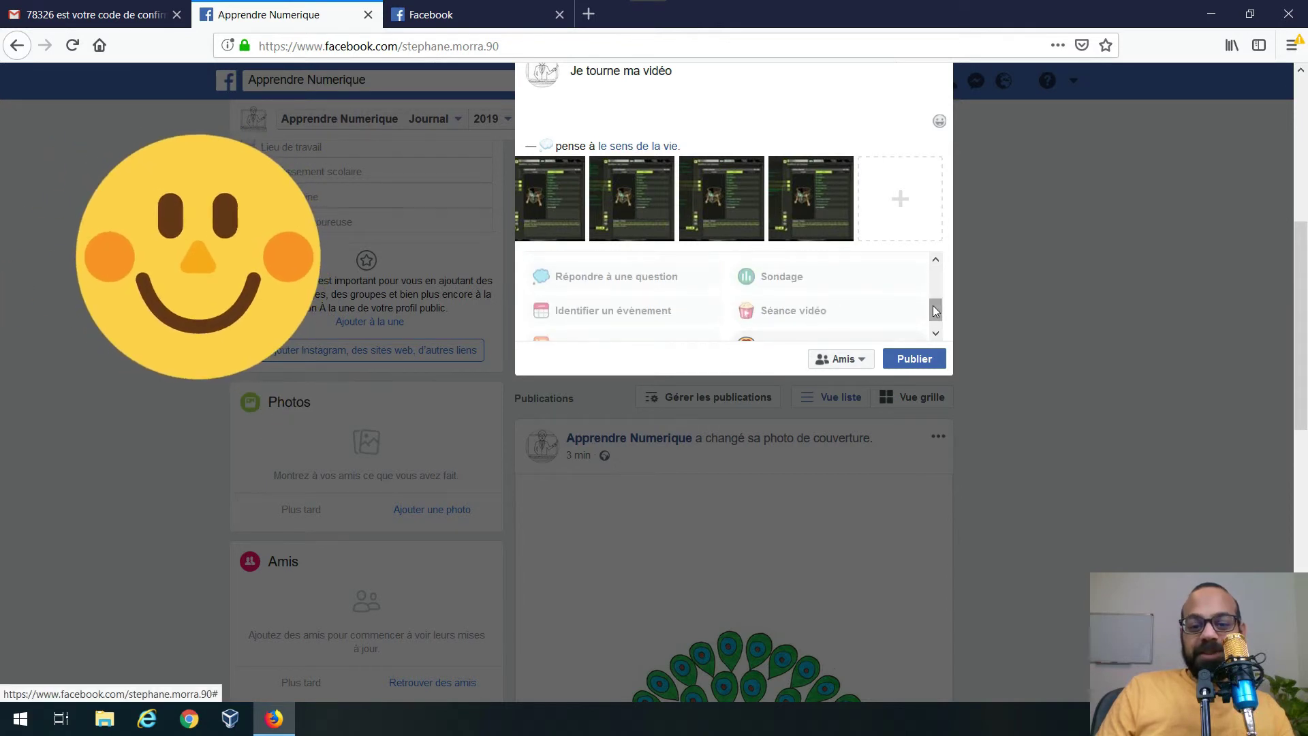
scroll(931, 303, up, 1)
scroll(927, 292, up, 1)
drag(928, 286, 932, 305)
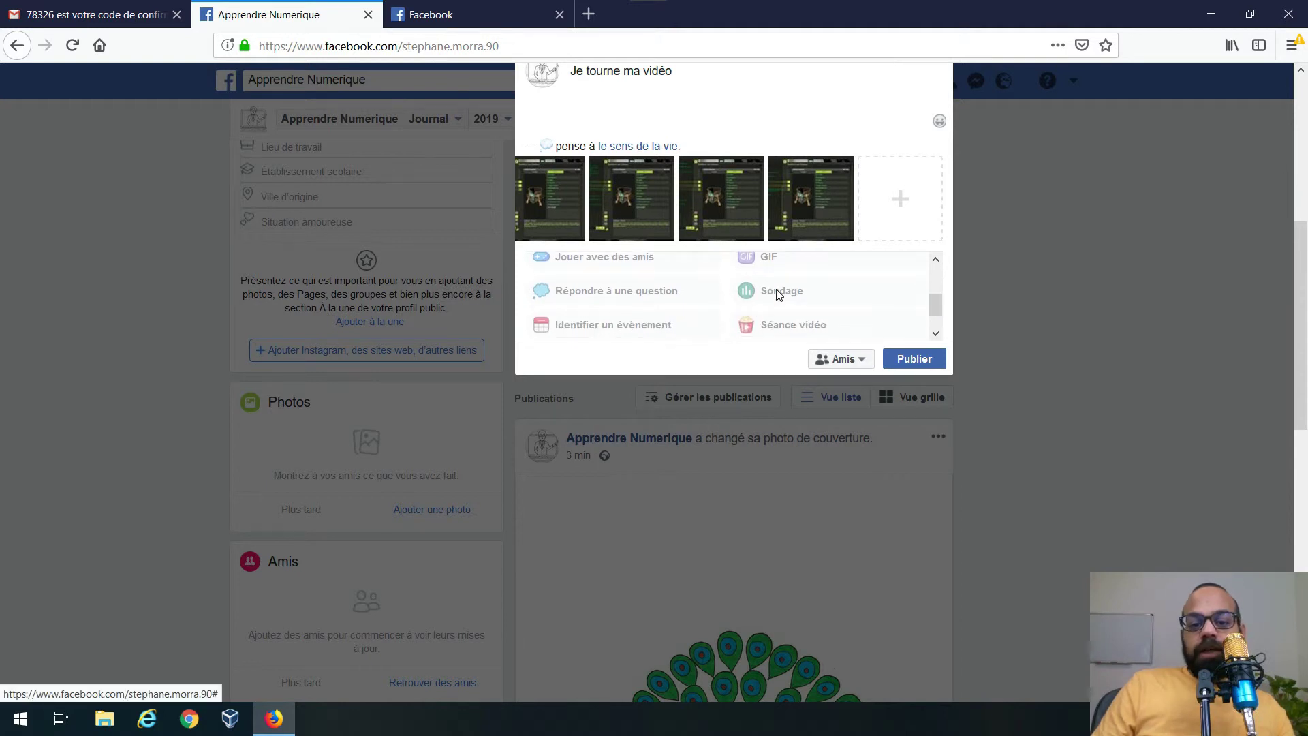
scroll(795, 307, down, 4)
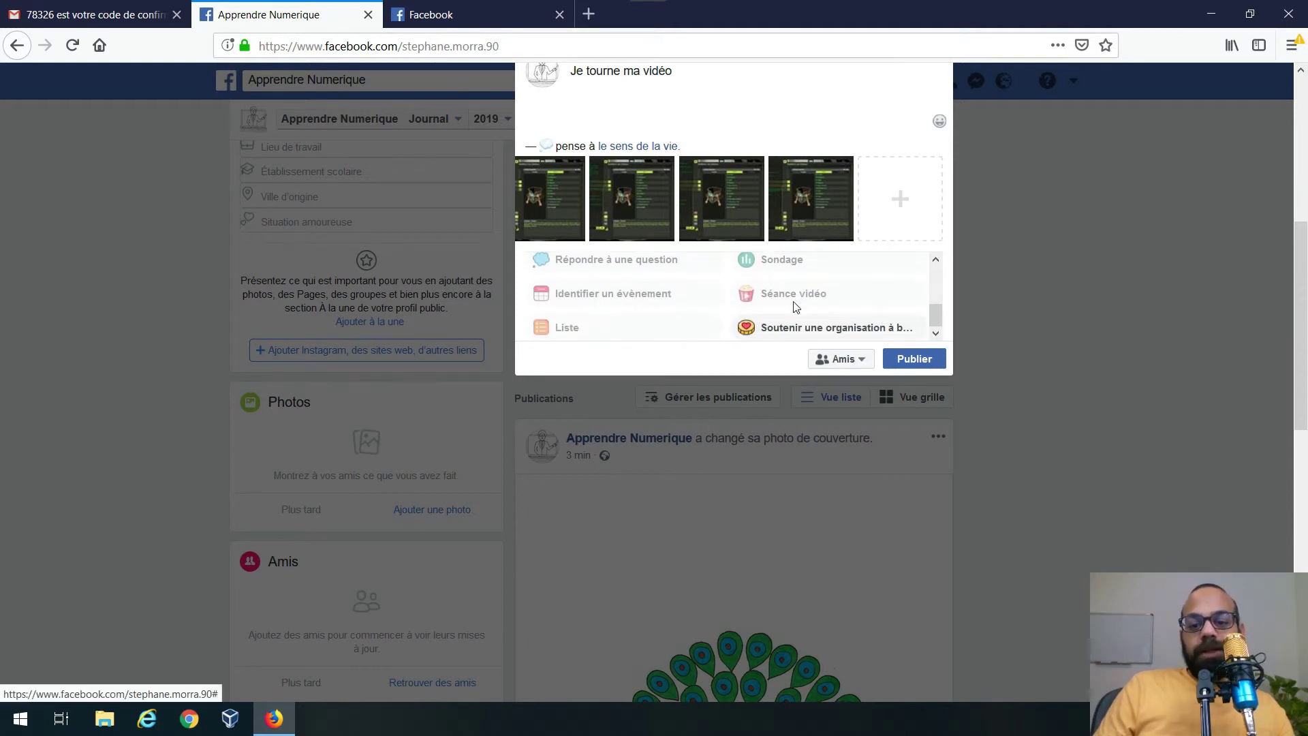
drag(937, 228, 934, 195)
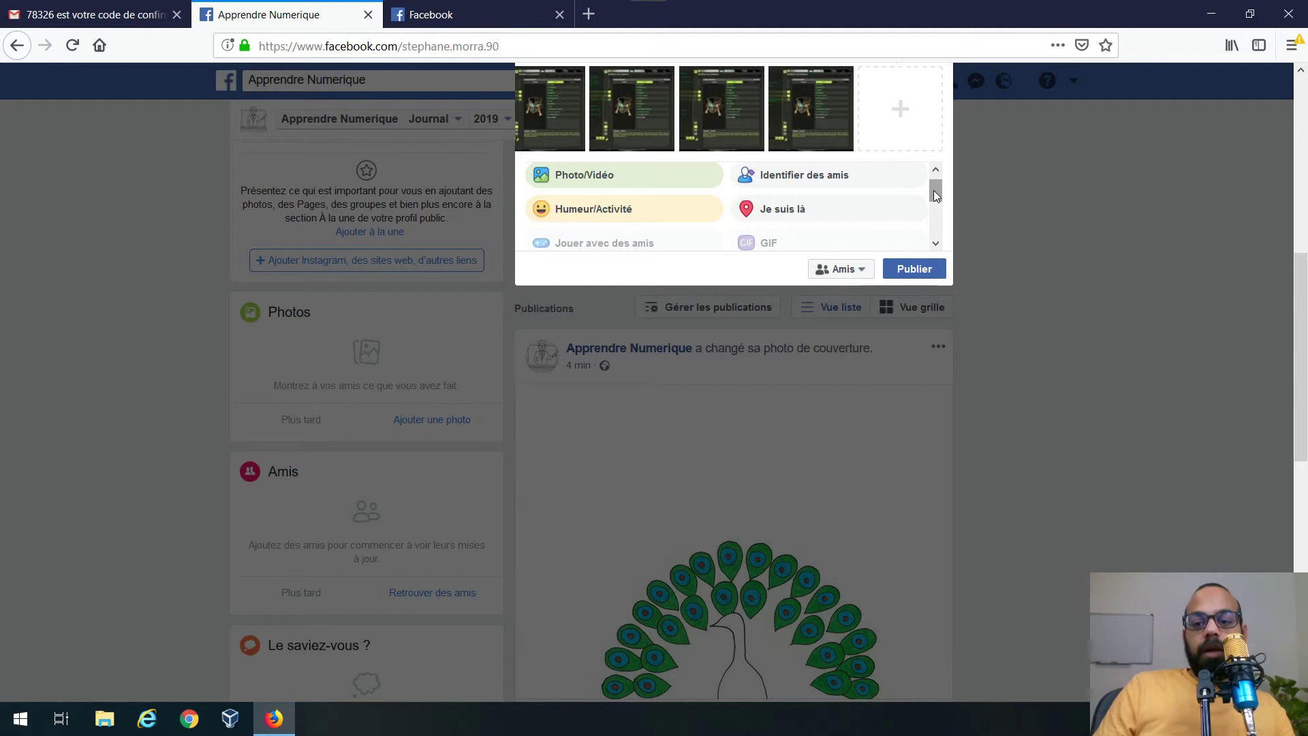
- Publish the 'Je tourne ma vidéo' post and browse through its attached game screenshots
click(925, 272)
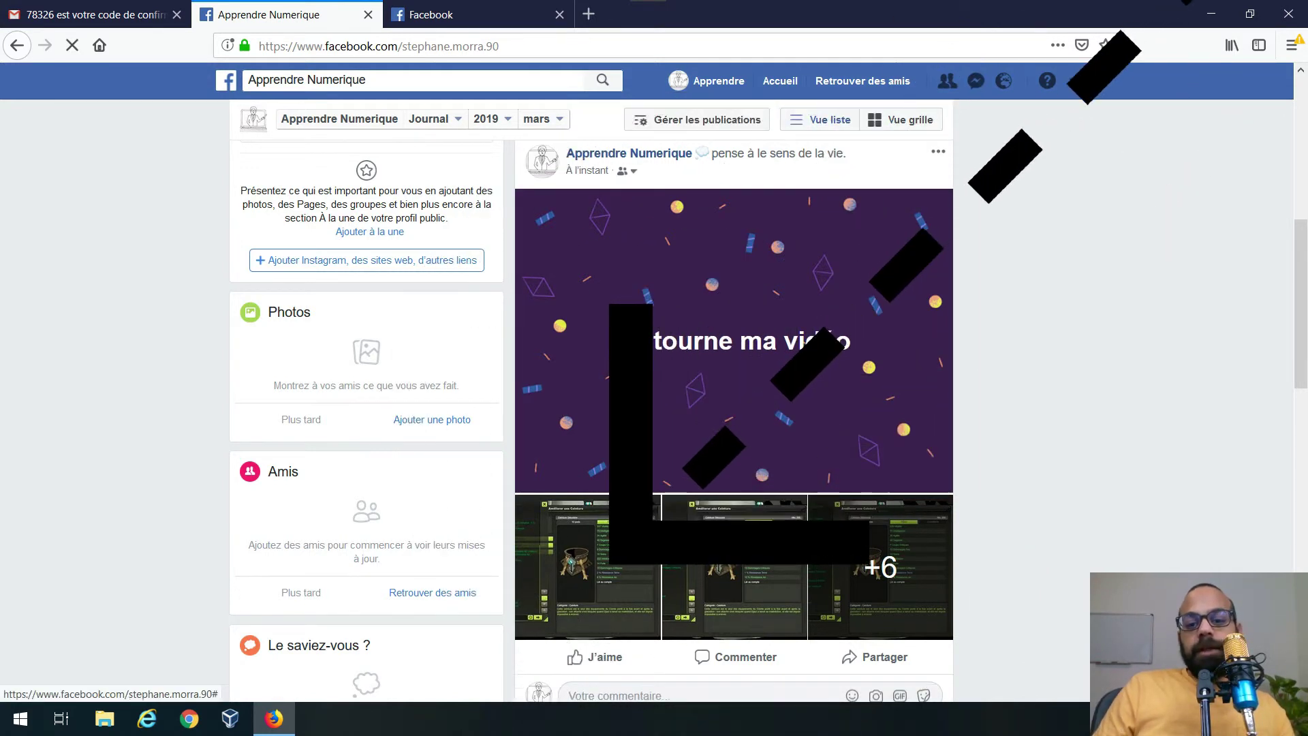
click(763, 341)
click(930, 385)
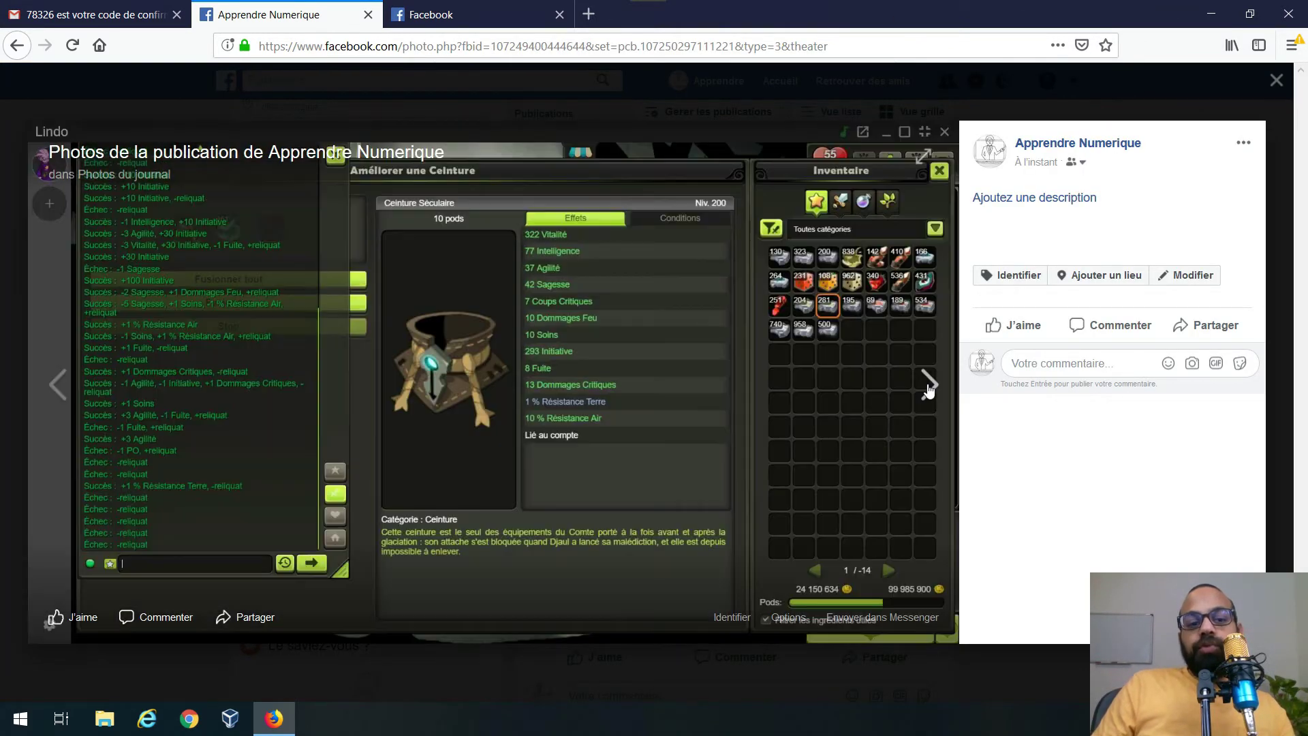
click(929, 386)
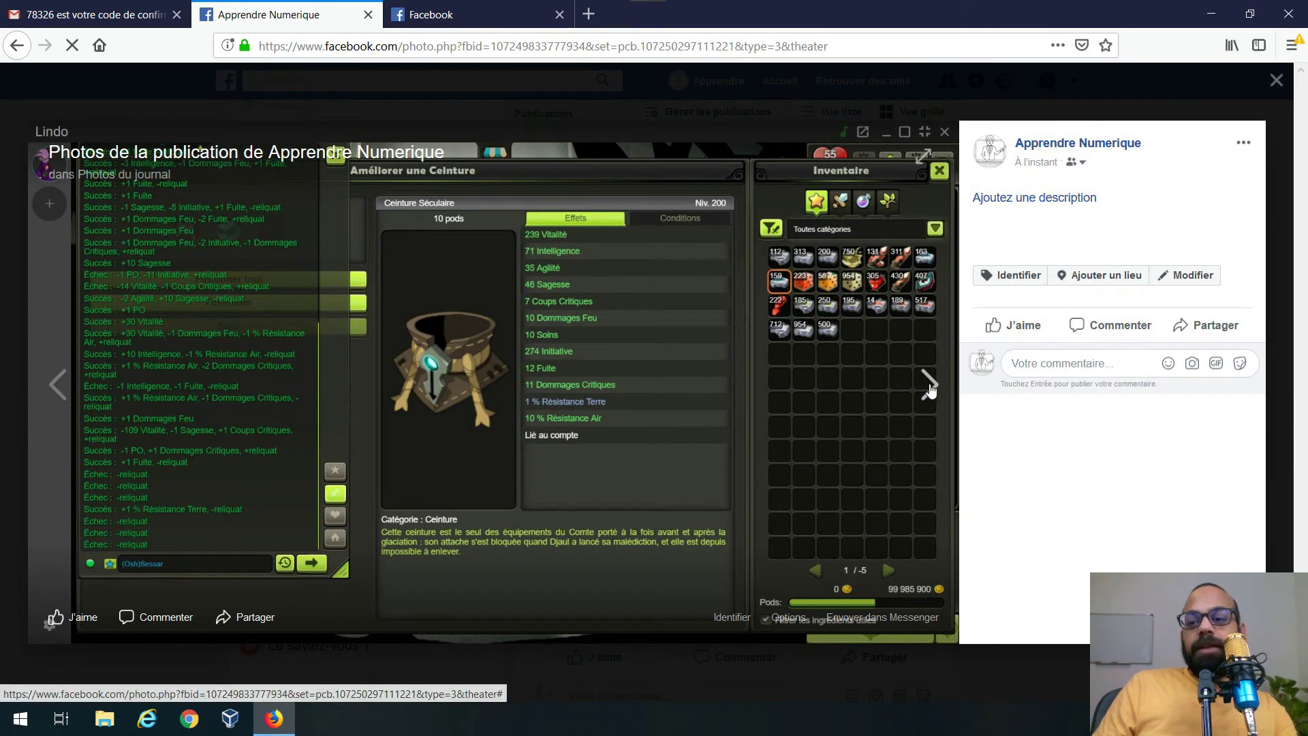
click(930, 387)
key(Escape)
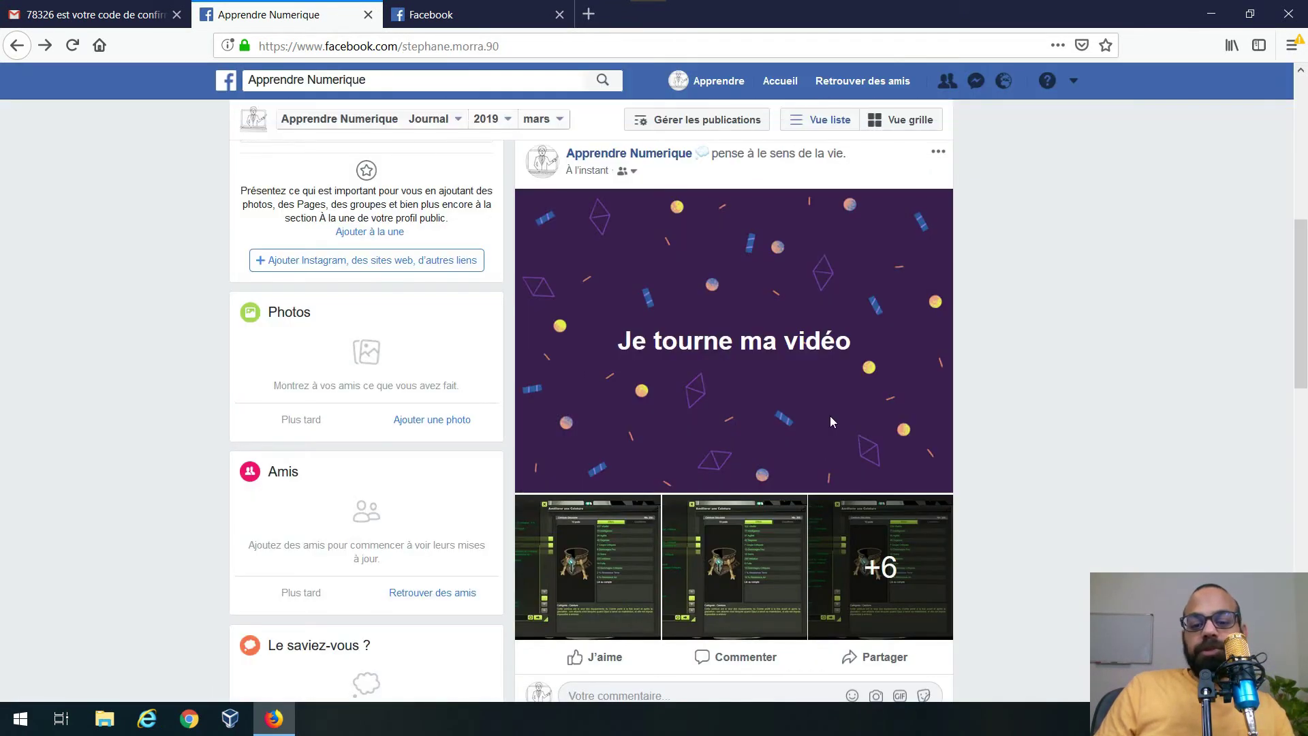
scroll(830, 415, down, 5)
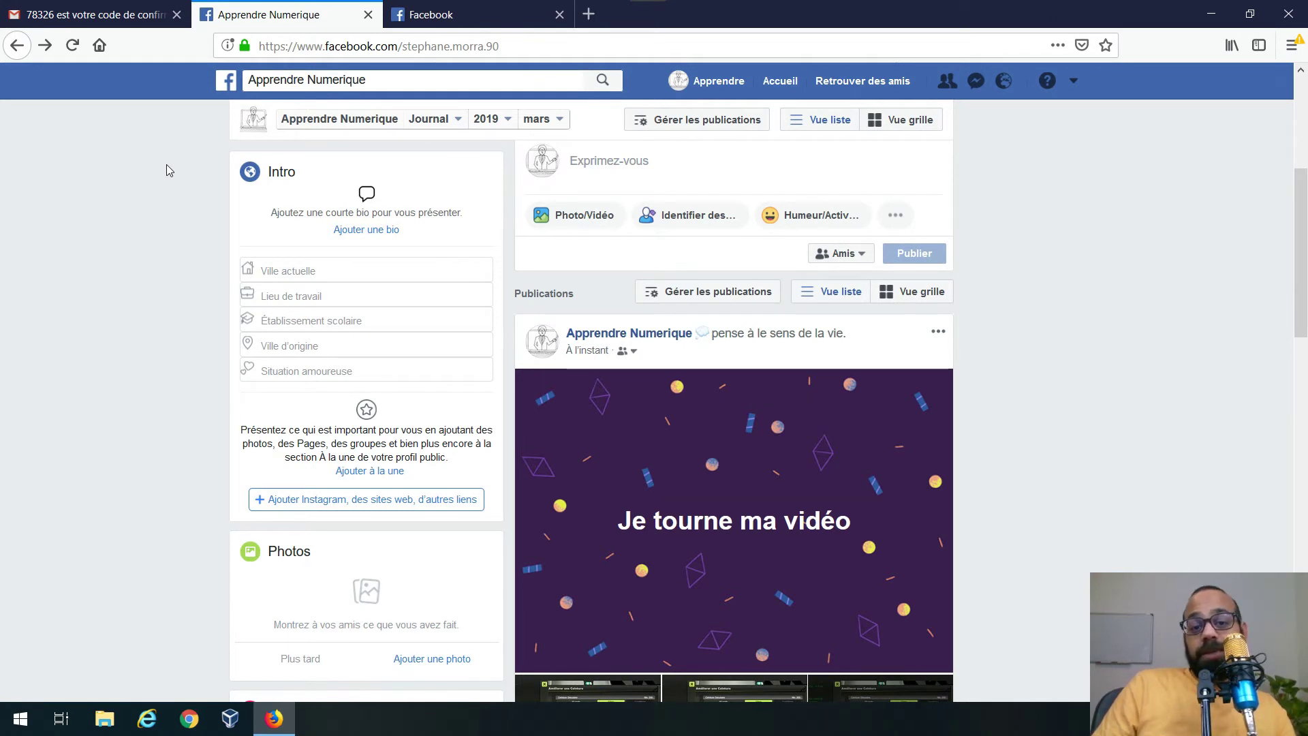
- Search for the person by name and send a friend request to the first result
click(385, 80)
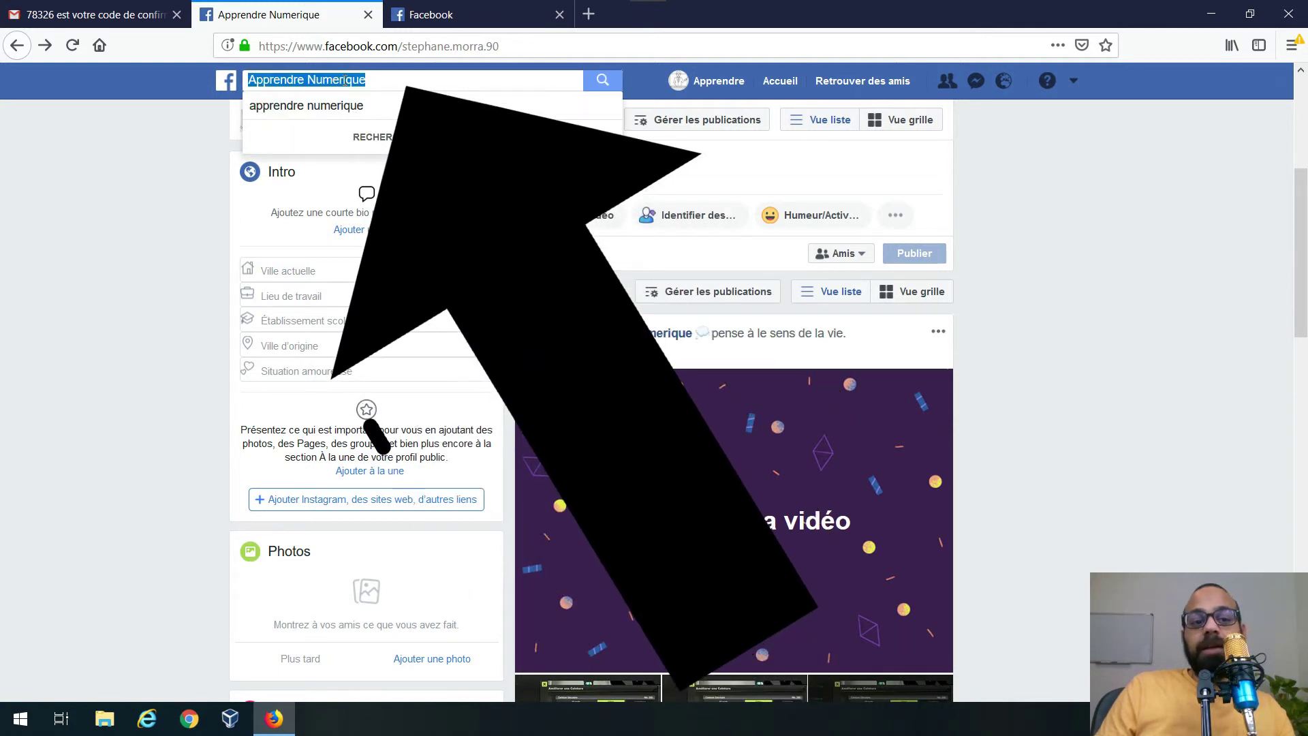
key(BackSpace)
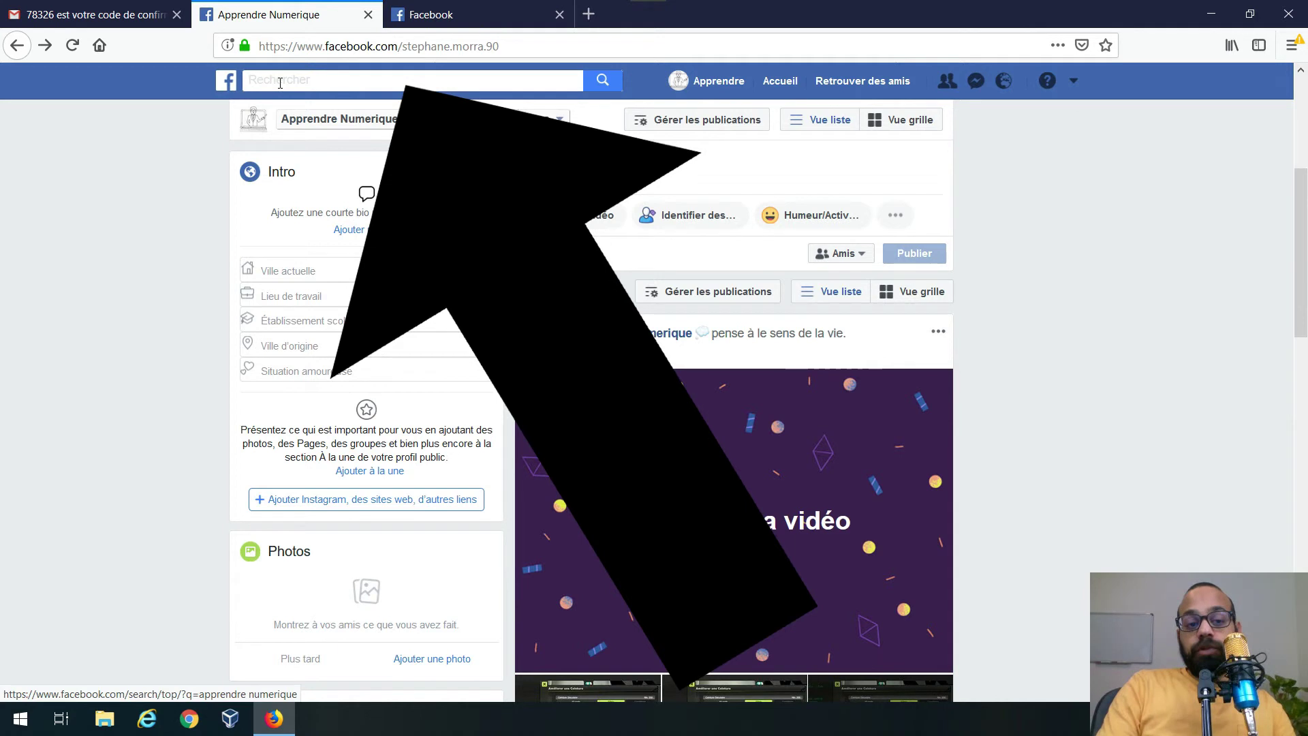
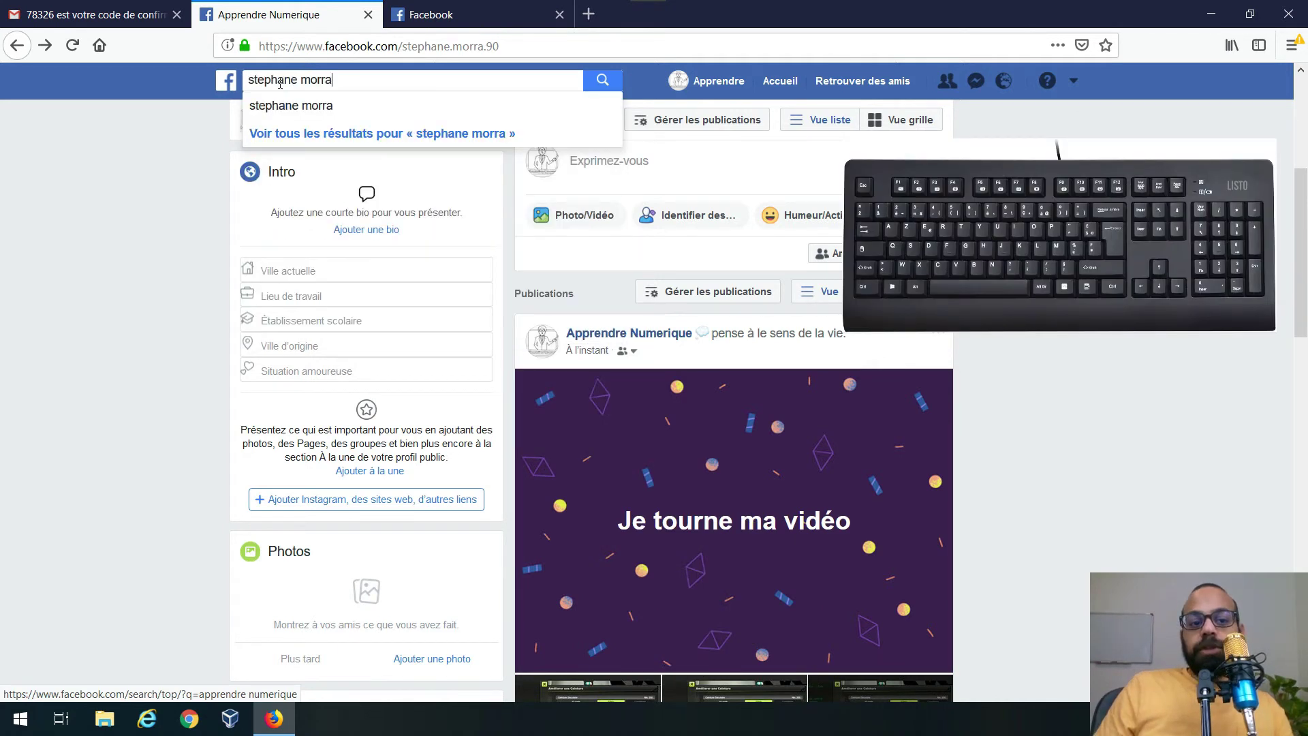
key(Return)
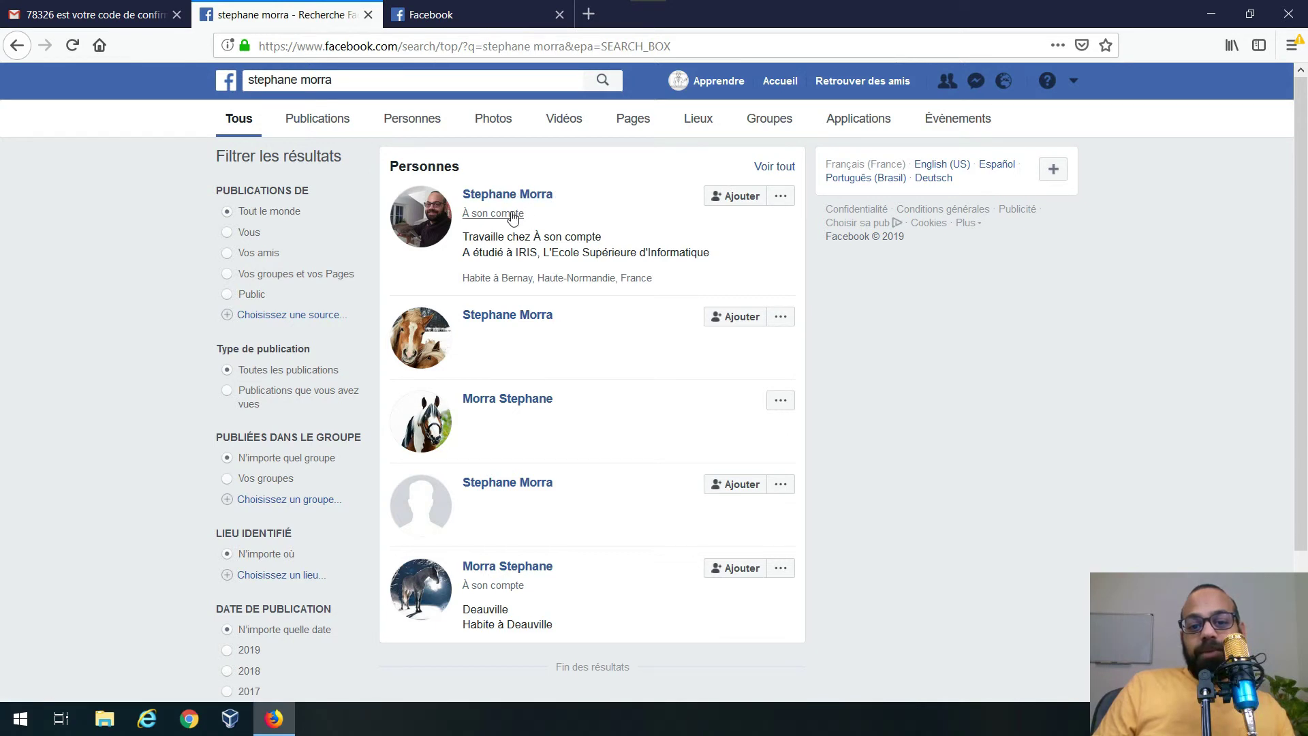
click(724, 198)
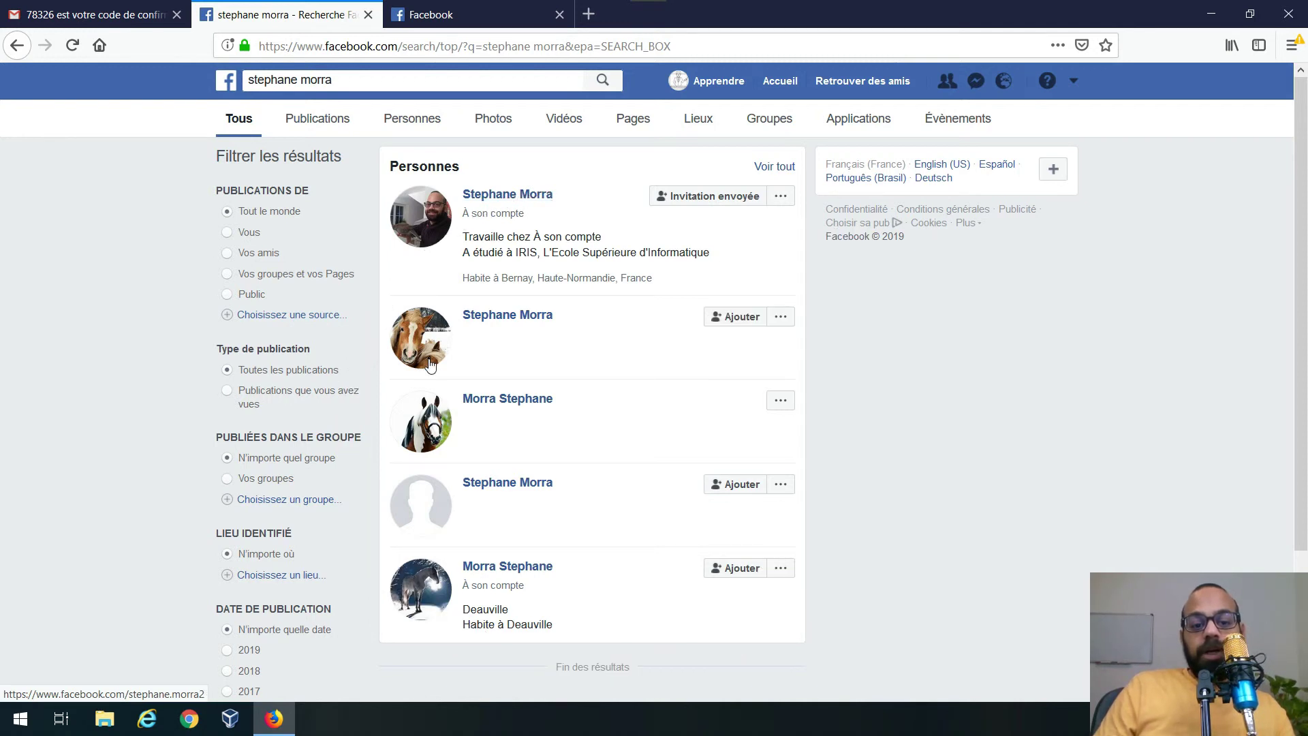
- Open the person's profile page and look over their timeline and Intro
click(514, 196)
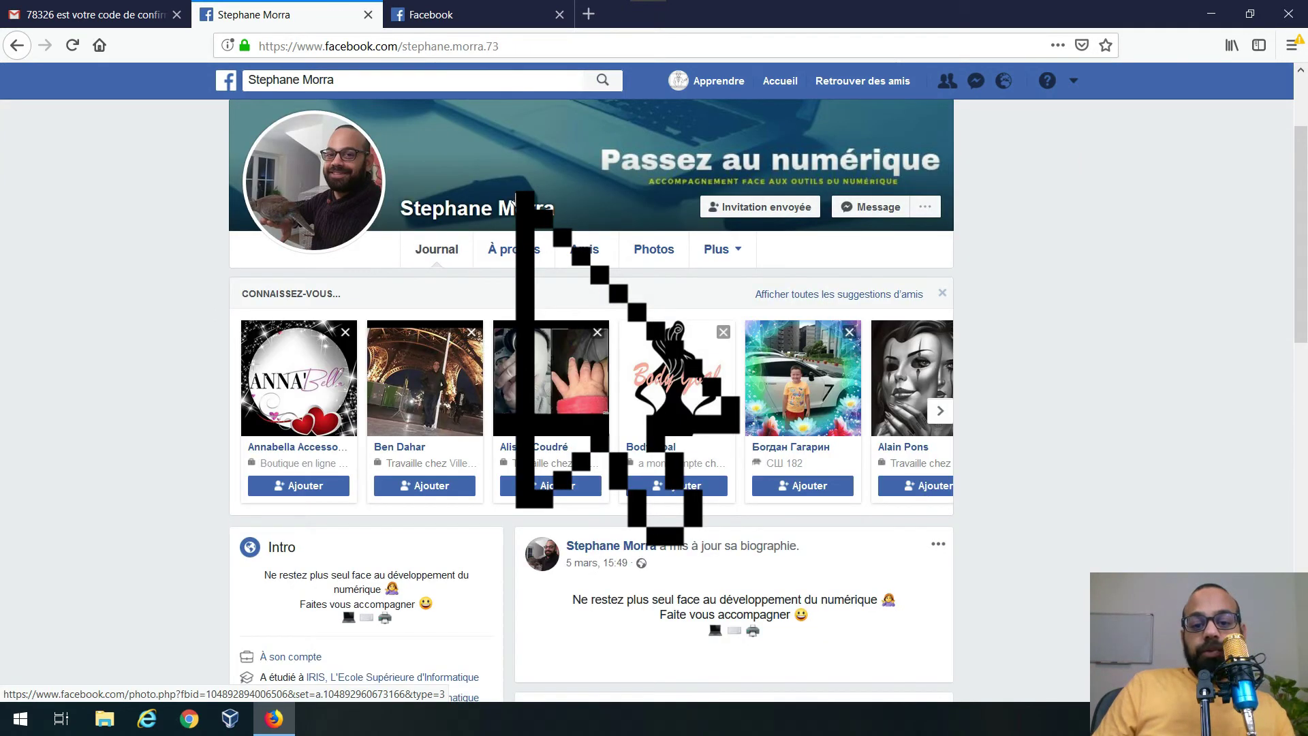
scroll(275, 469, down, 1)
scroll(274, 468, down, 4)
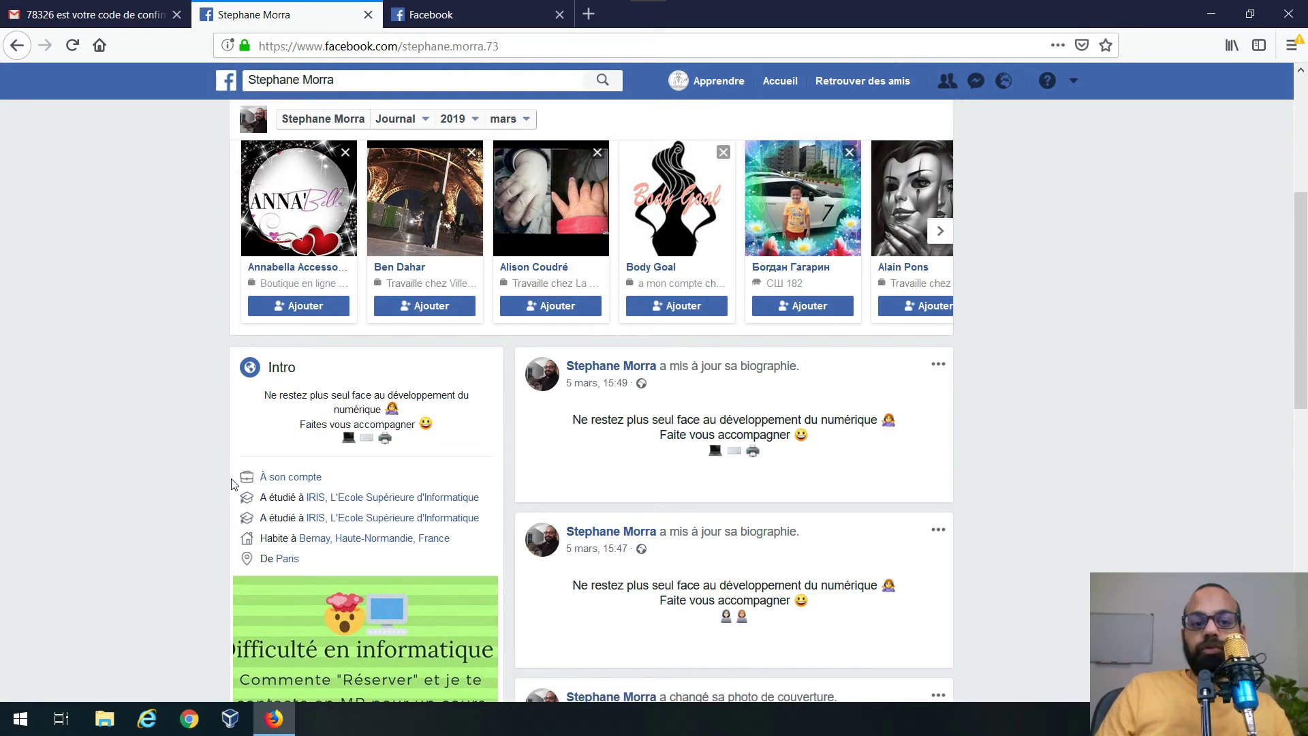
scroll(433, 161, up, 5)
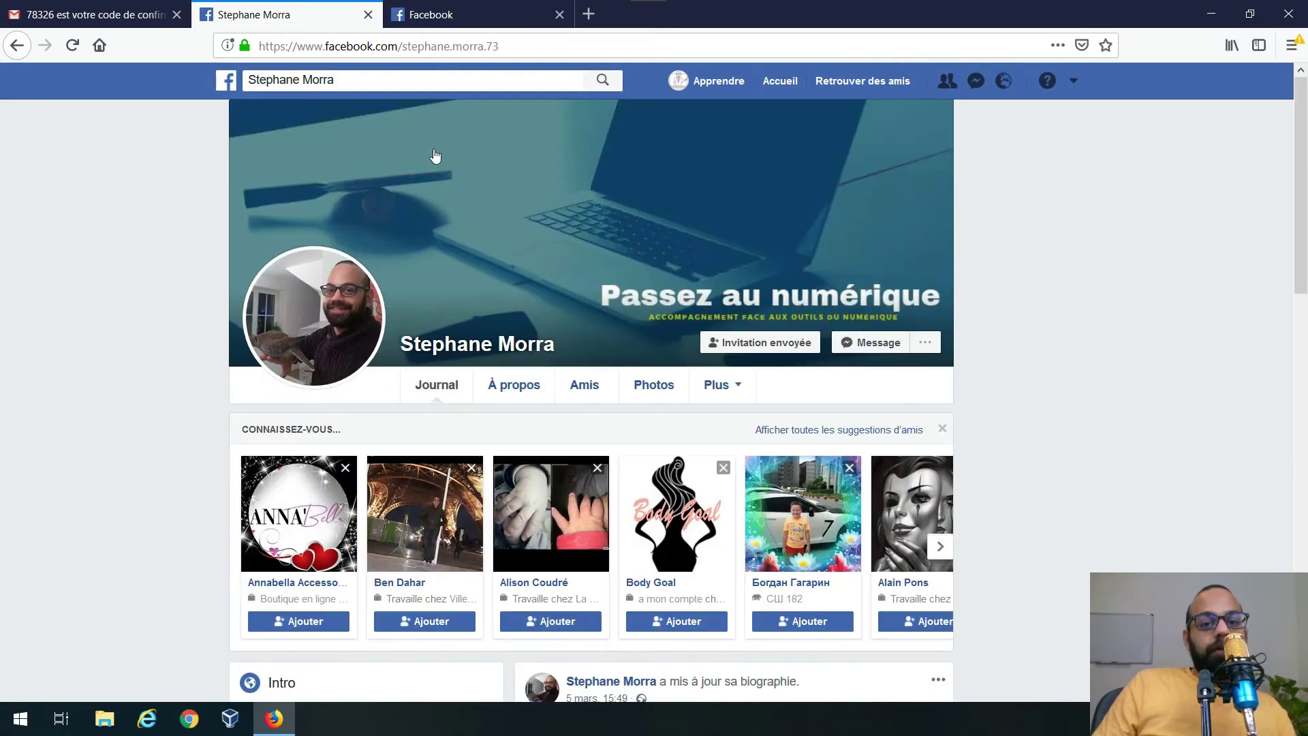
- Return to your own profile and scroll to the 'Je tourne ma vidéo' post's comment box
click(719, 87)
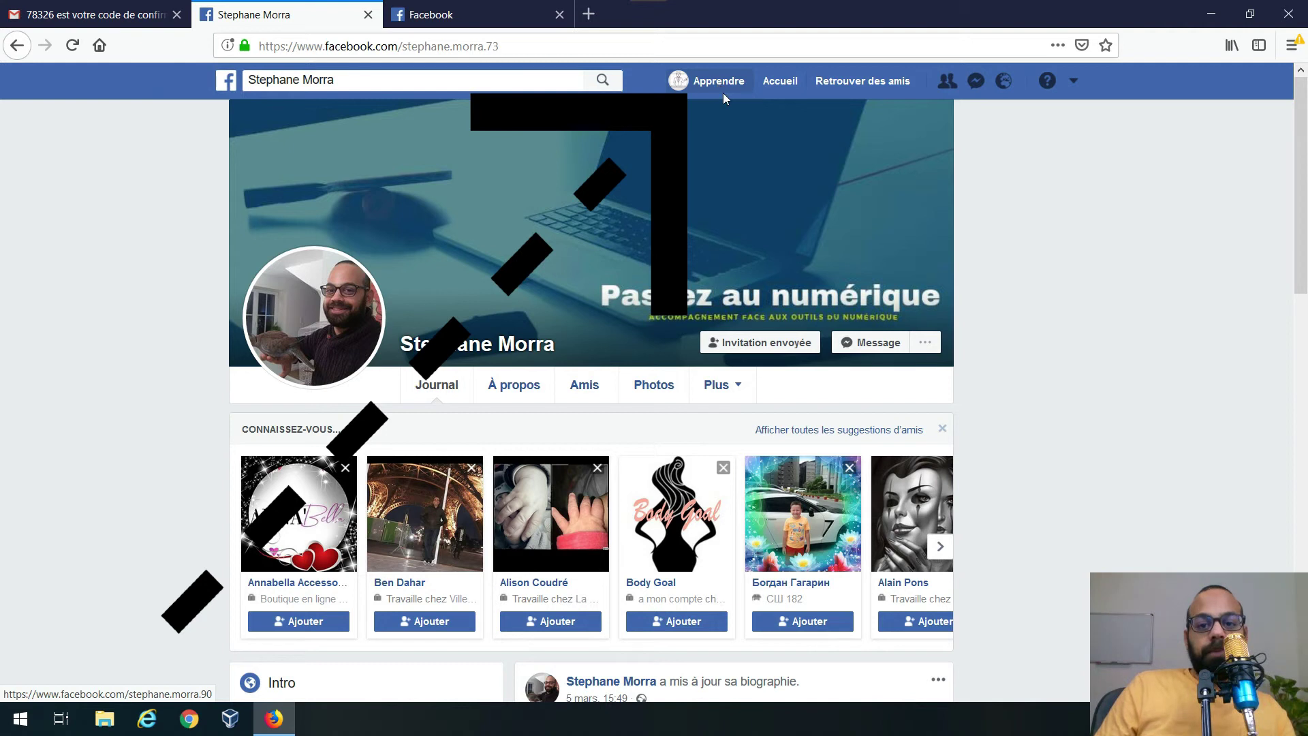
scroll(779, 366, down, 5)
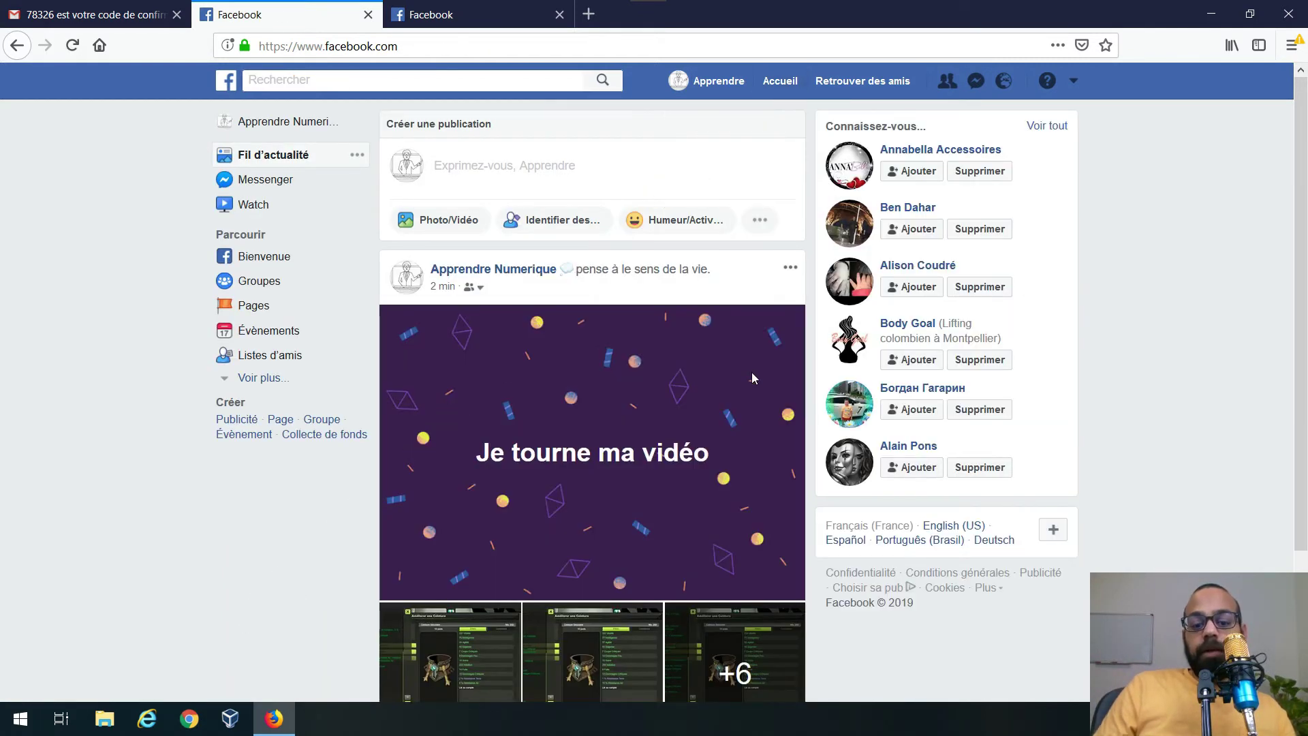
scroll(752, 377, down, 3)
scroll(752, 377, up, 3)
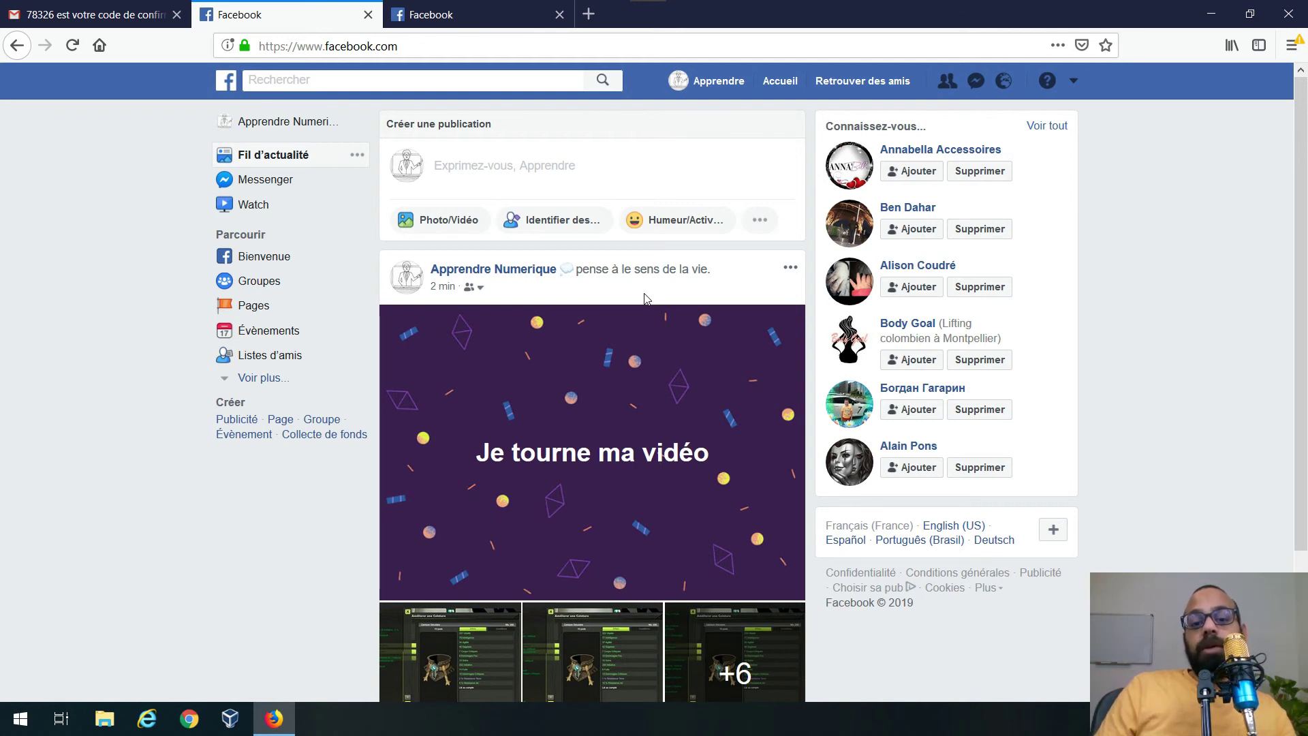
scroll(705, 295, down, 2)
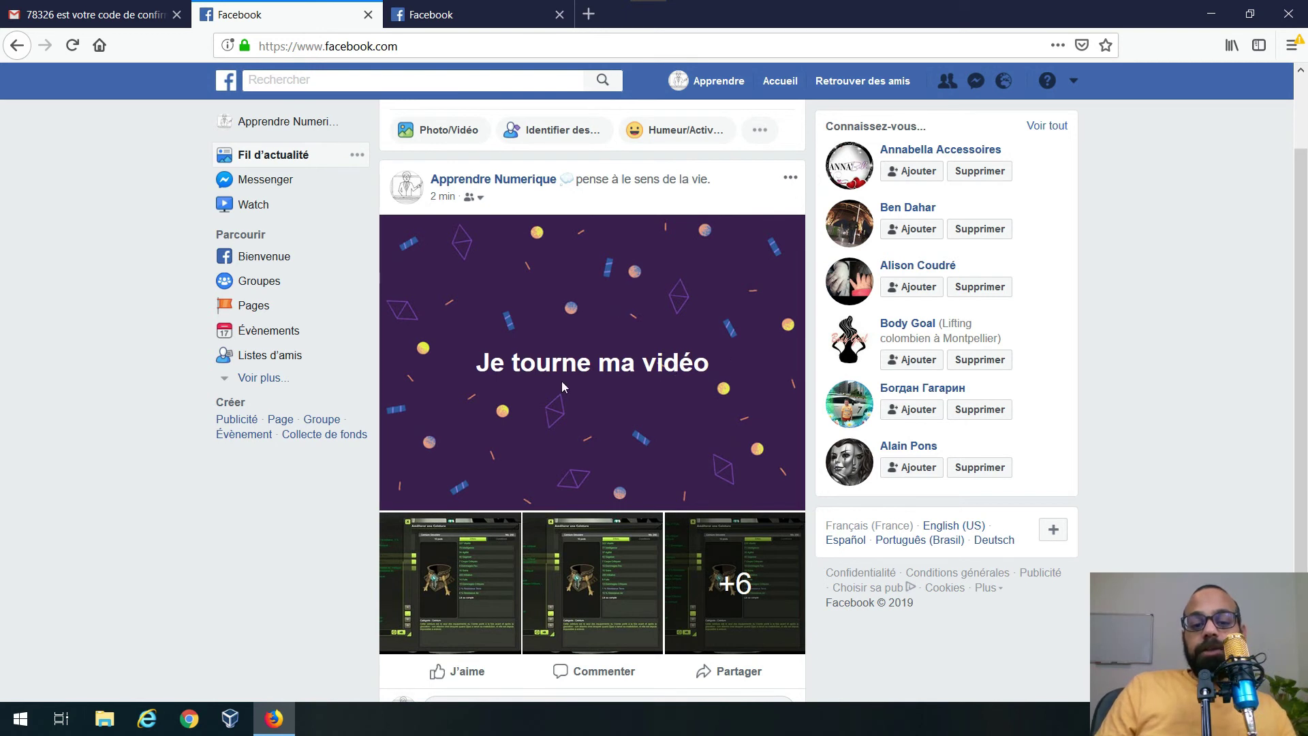
scroll(562, 382, down, 2)
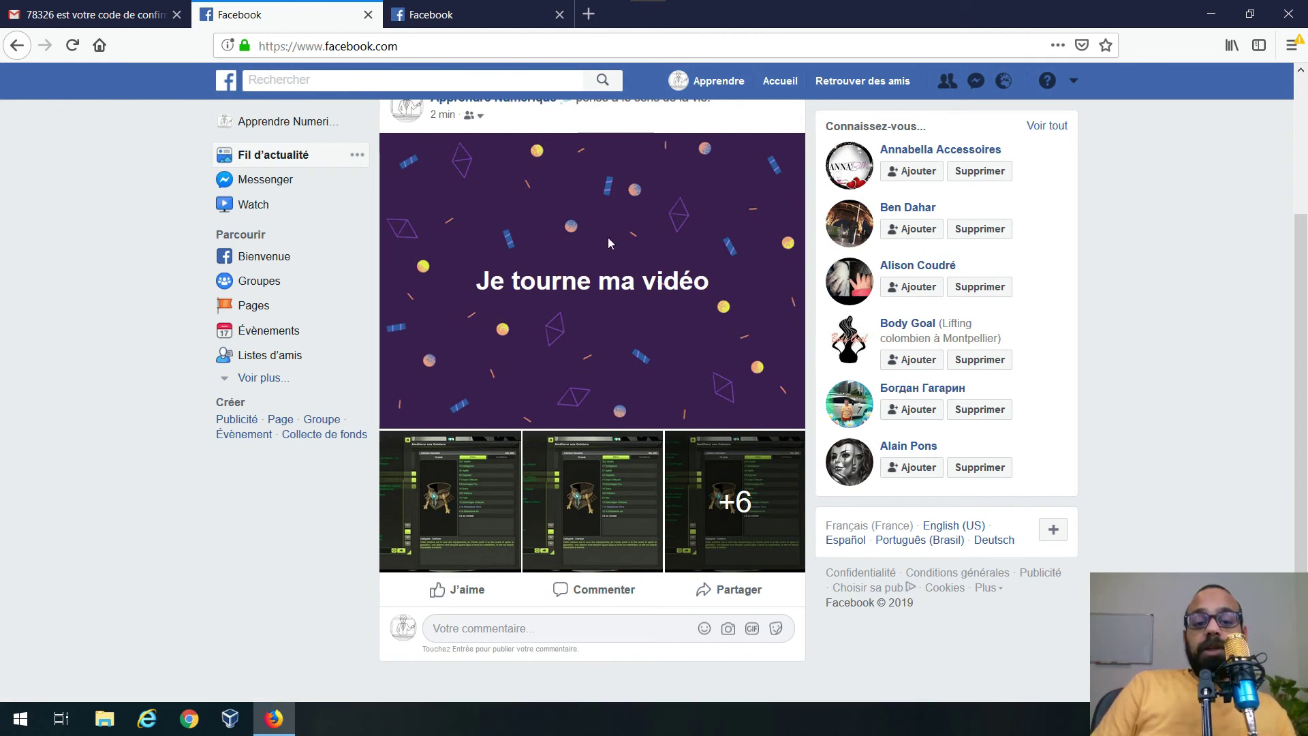
scroll(608, 243, up, 3)
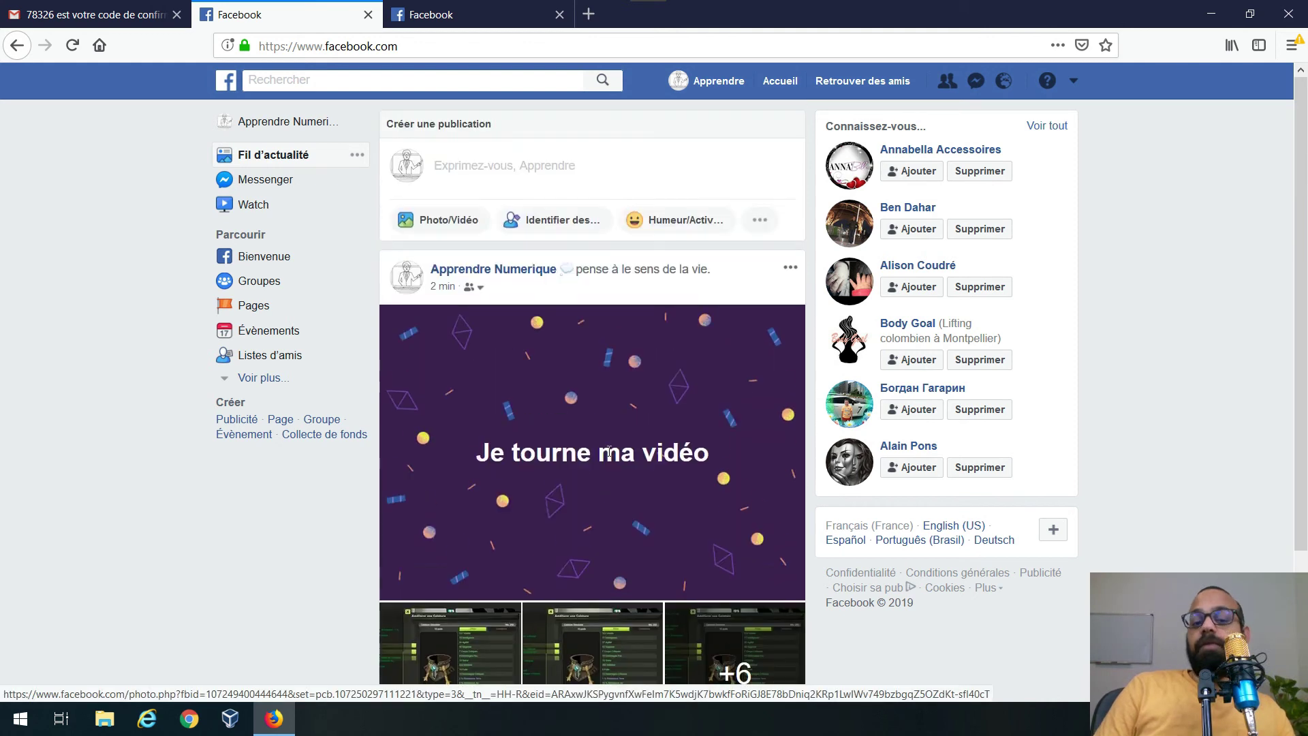
scroll(454, 627, down, 3)
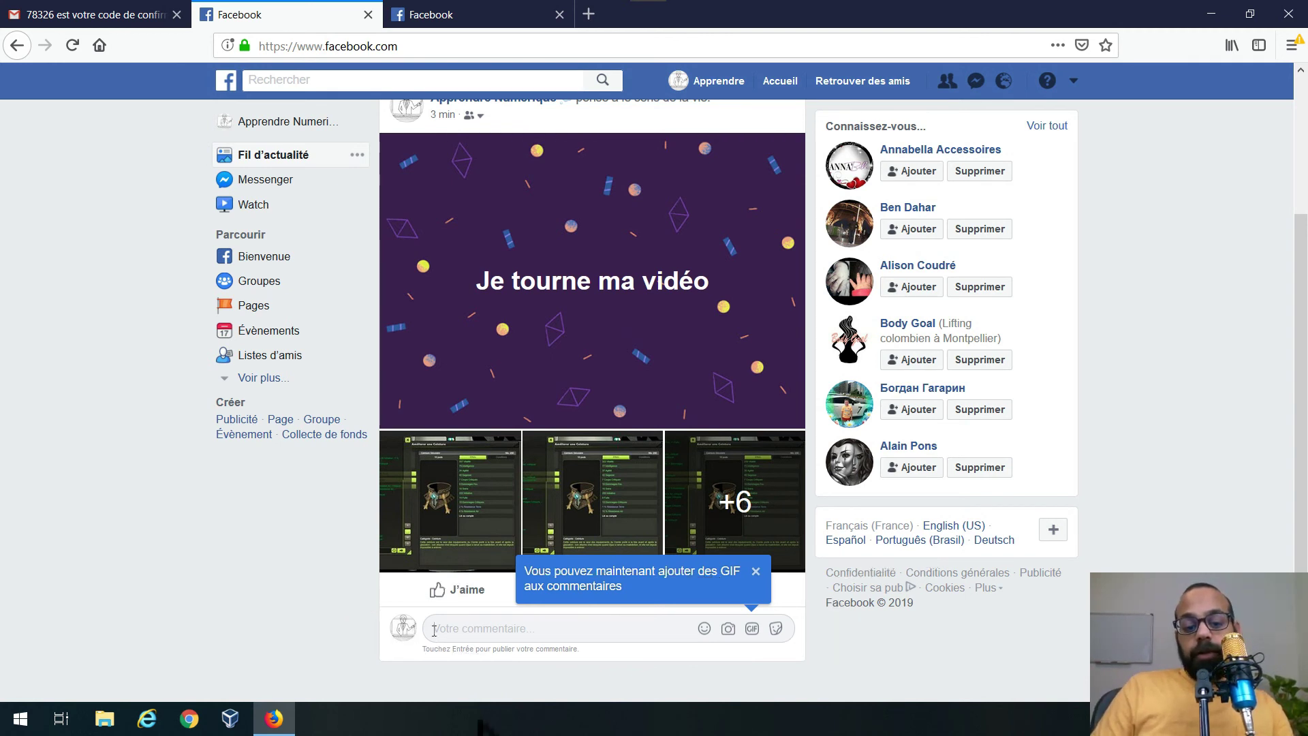
- Type the comment 'Ha super j'ai hate de la voir !!' under the post
text(Ha )
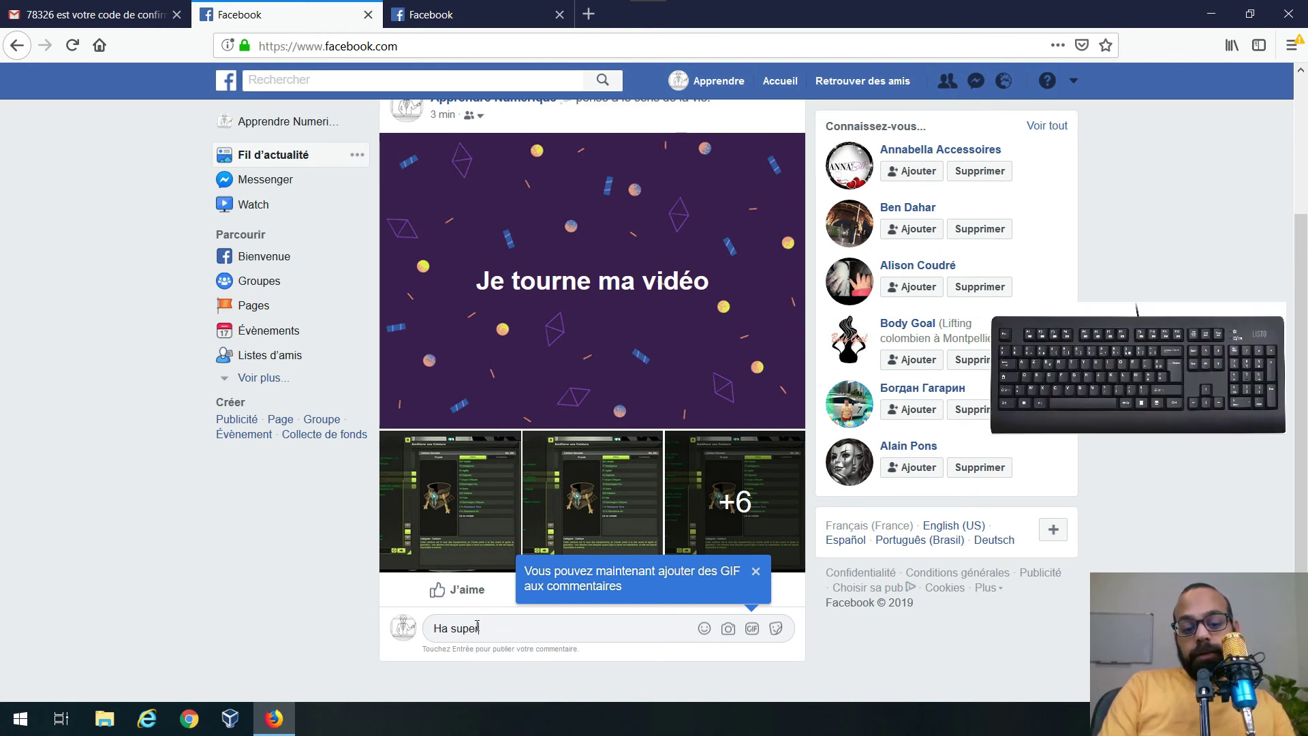
text(super j'ai hate de la voir !!!!)
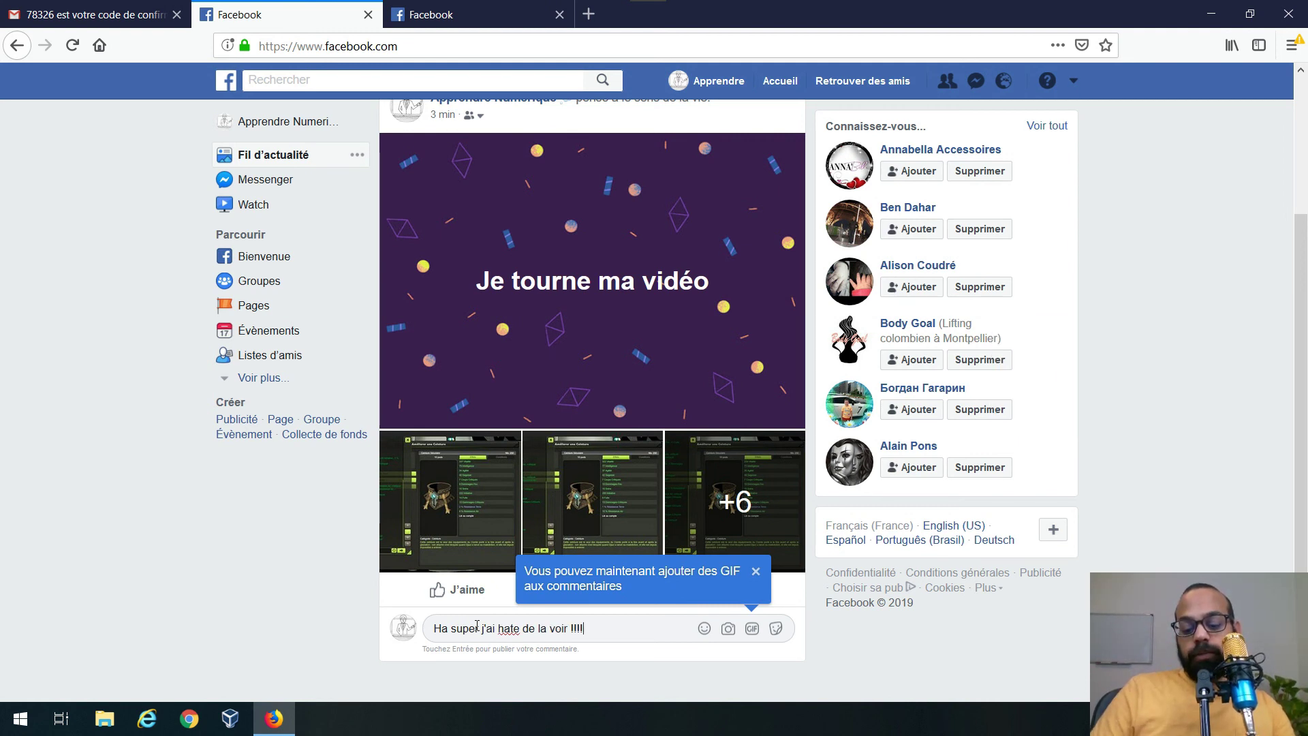